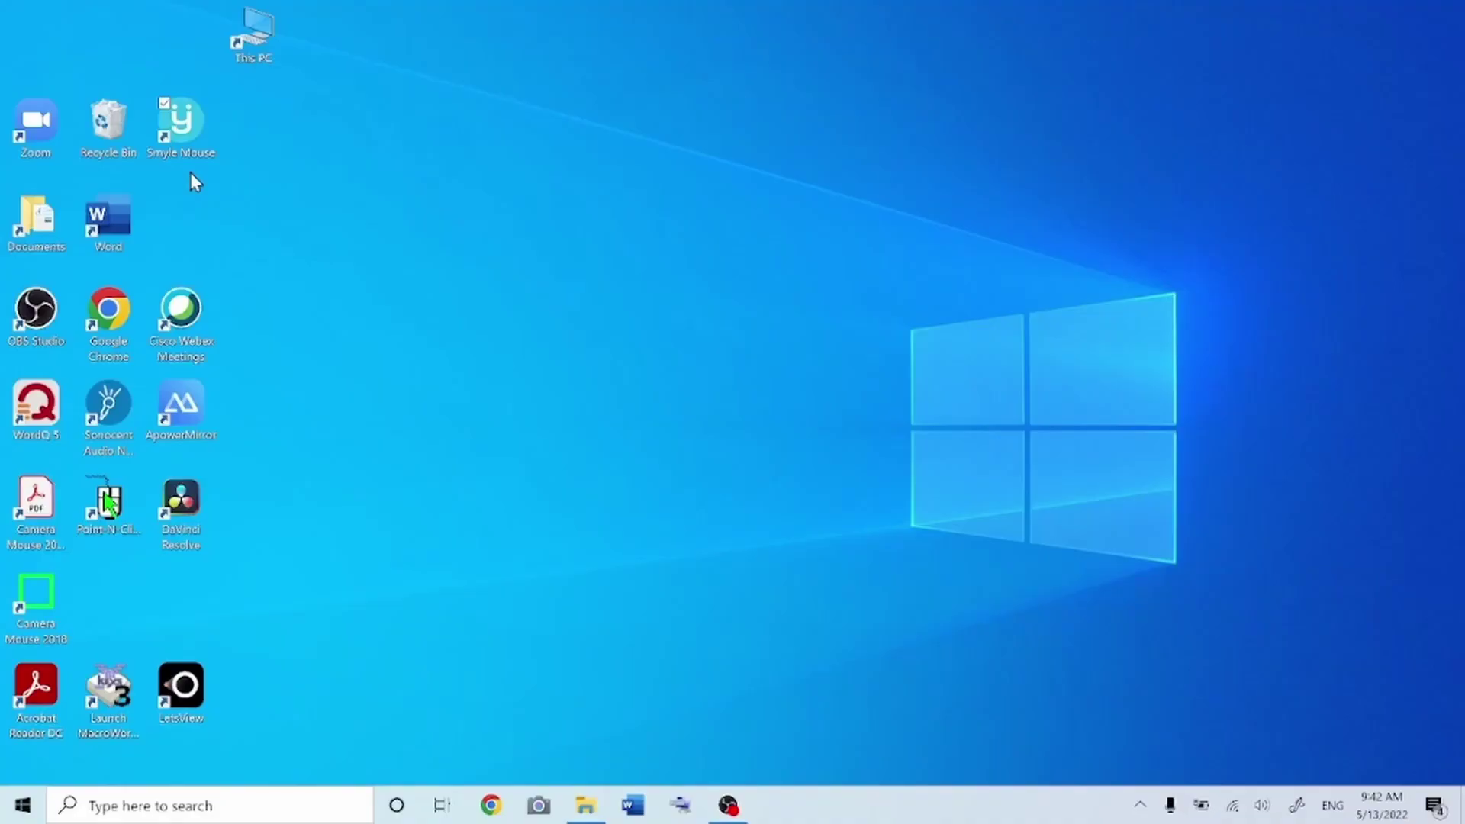
Launch Smyle Mouse from its shortcut and keep Integrated Webcam as the camera device.
{"action": "double_click", "coordinate": [179, 127]}
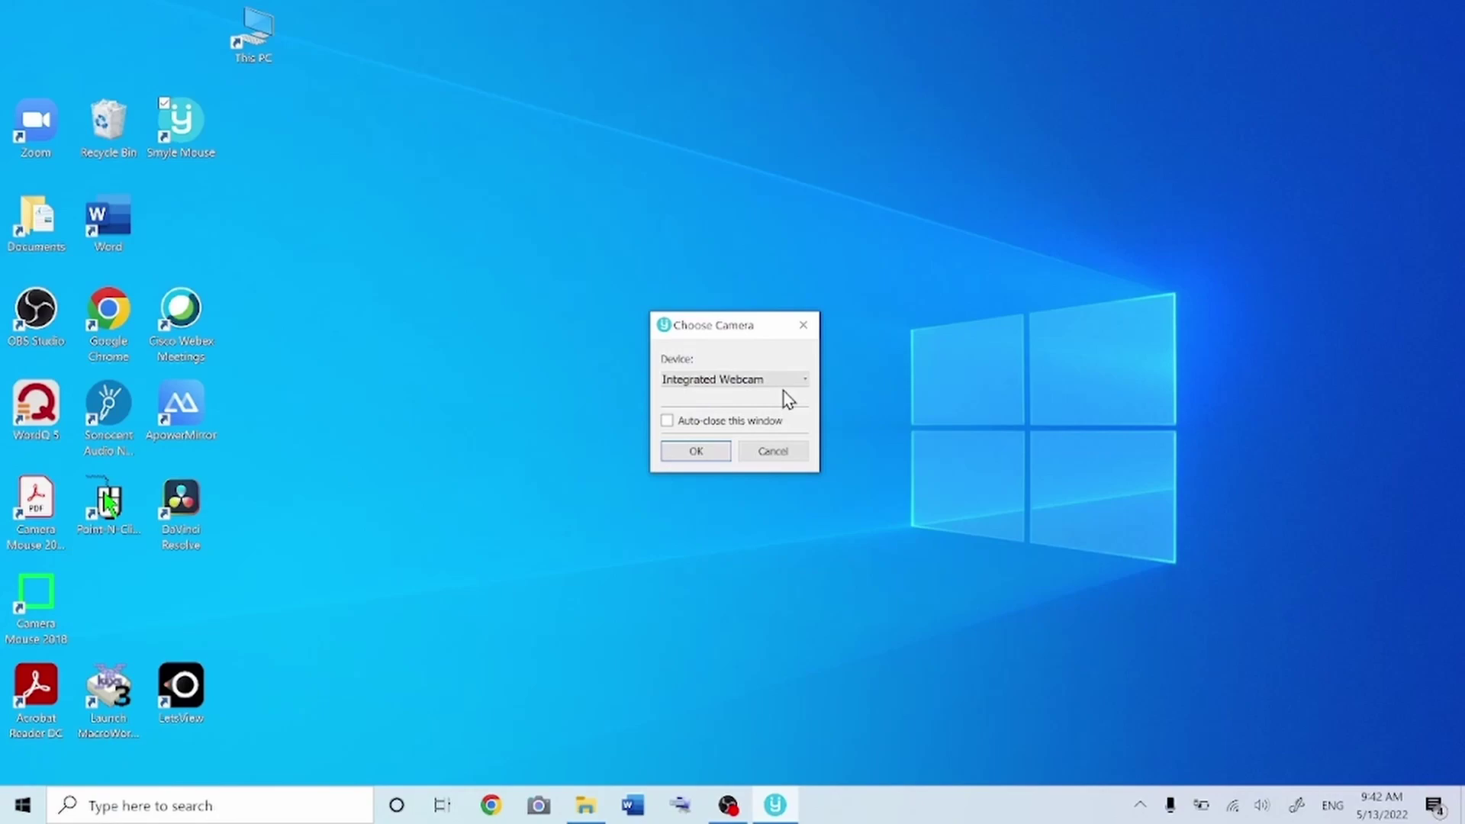
{"action": "left_click", "coordinate": [785, 380]}
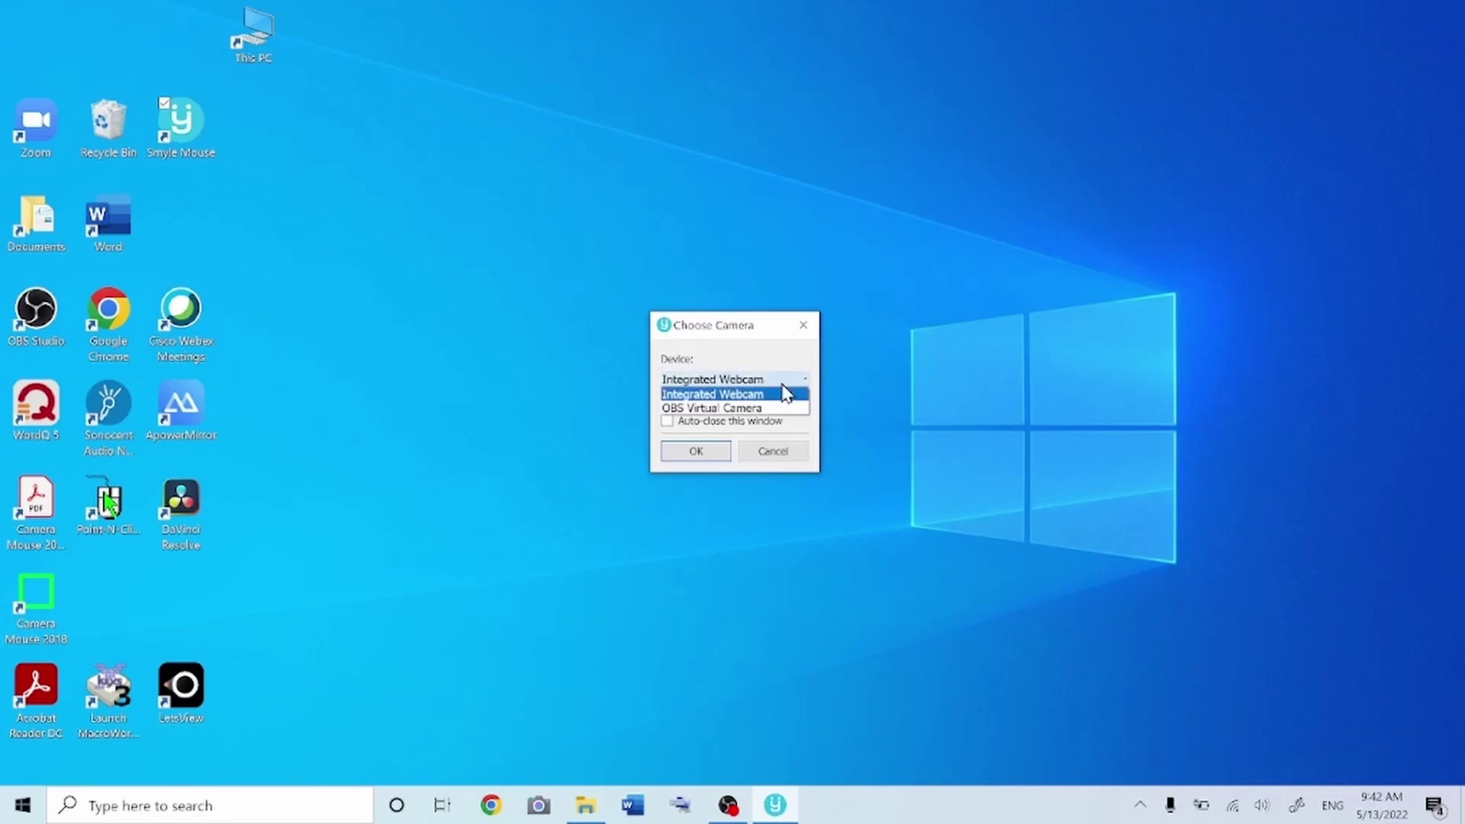
{"action": "left_click", "coordinate": [776, 396]}
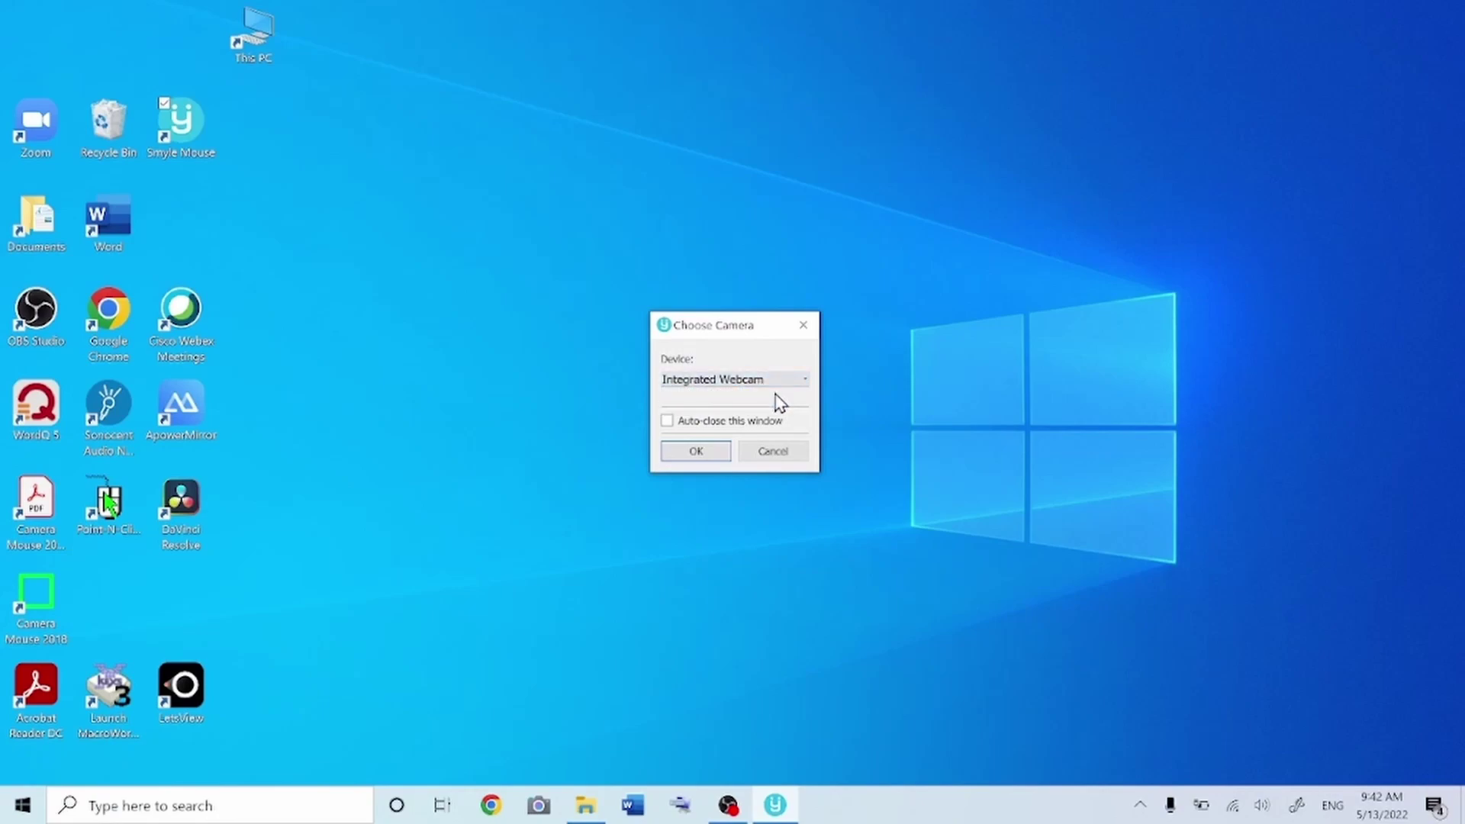
{"action": "left_click", "coordinate": [710, 455]}
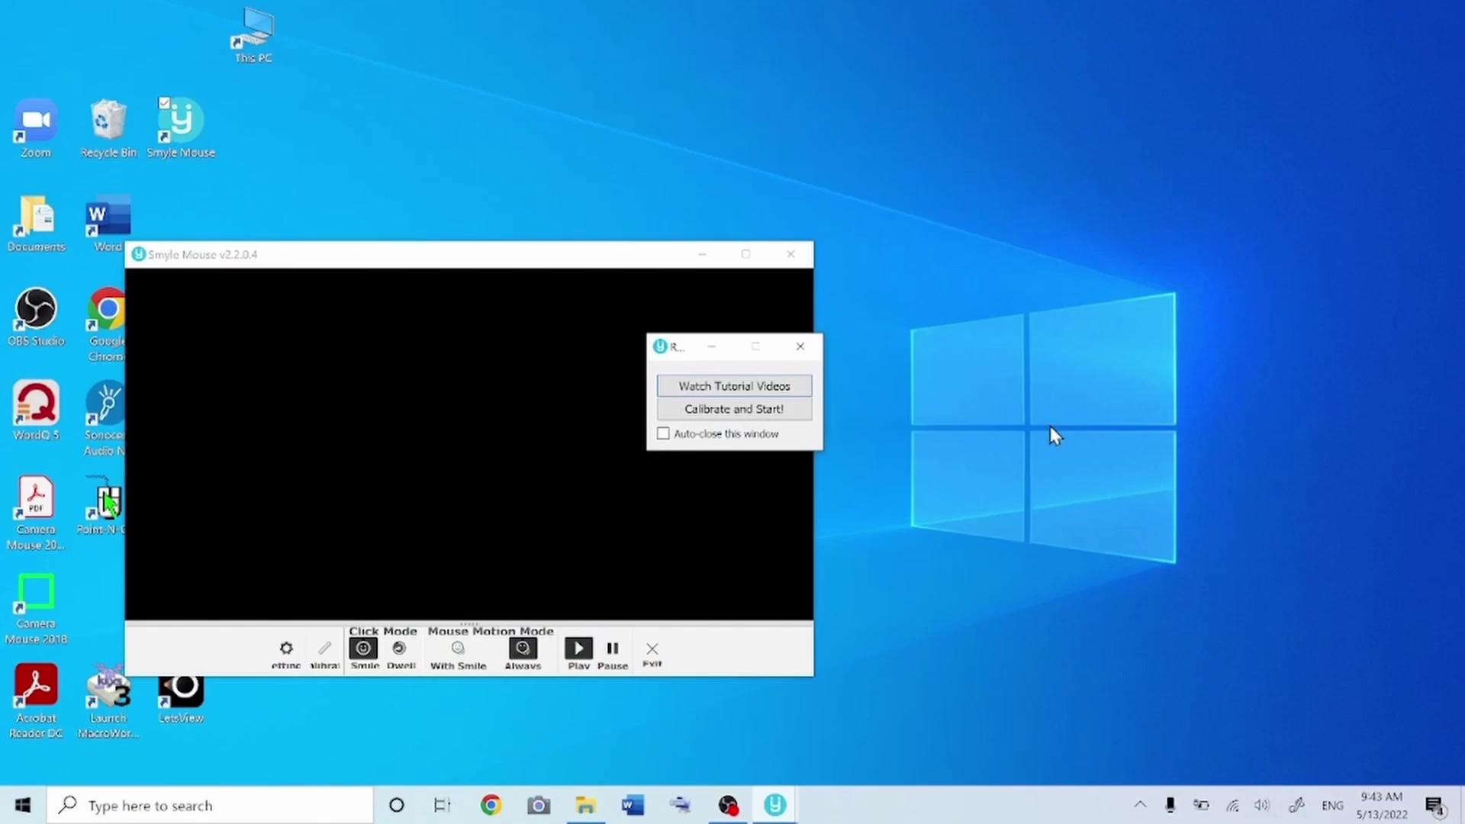
Run Calibrate and Start! so head tracking begins following the face.
{"action": "left_click", "coordinate": [800, 415]}
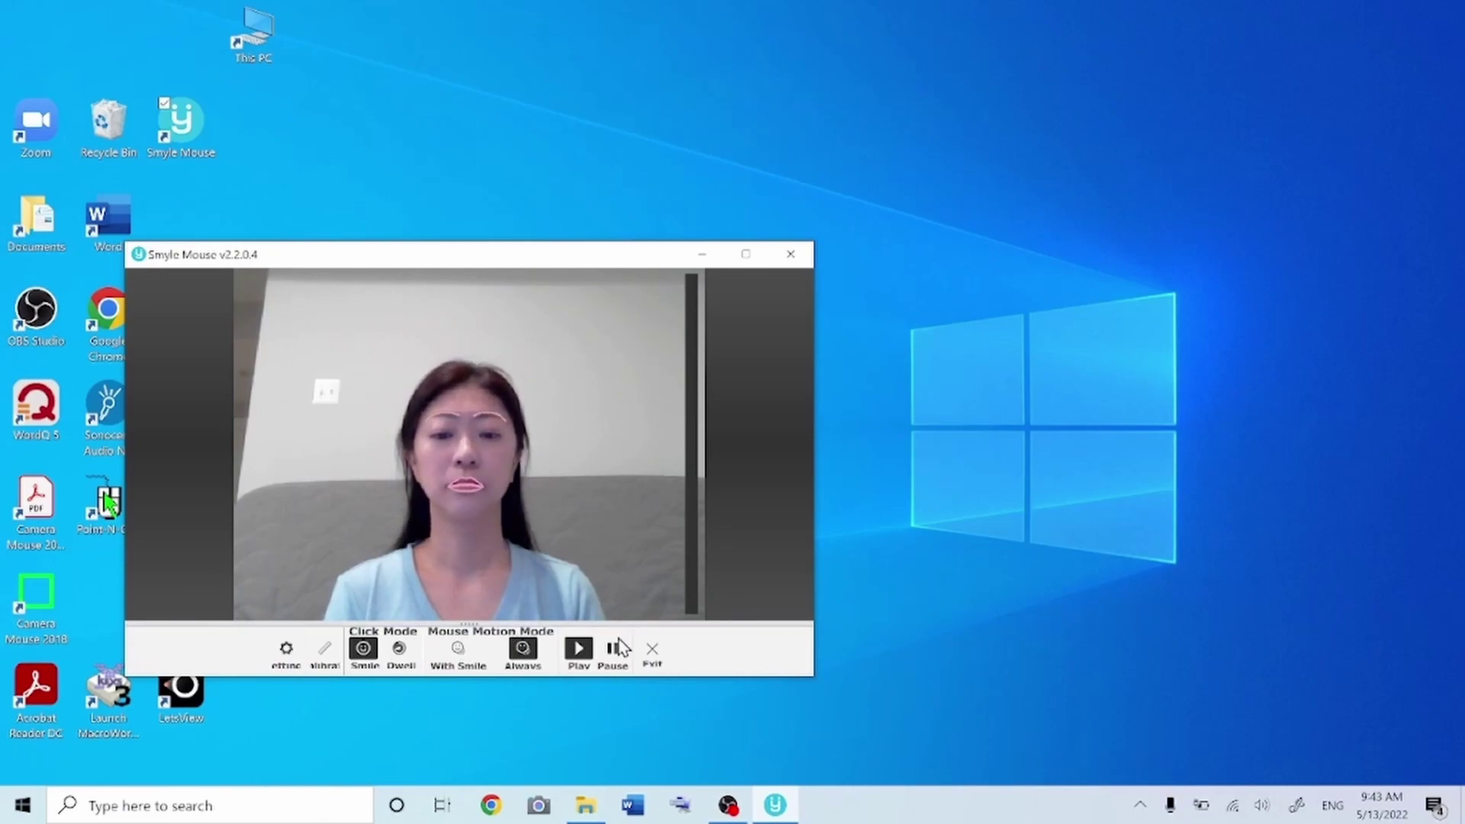
Start Word with a new blank document and bring up the Windows On-Screen Keyboard.
{"action": "left_click", "coordinate": [639, 807]}
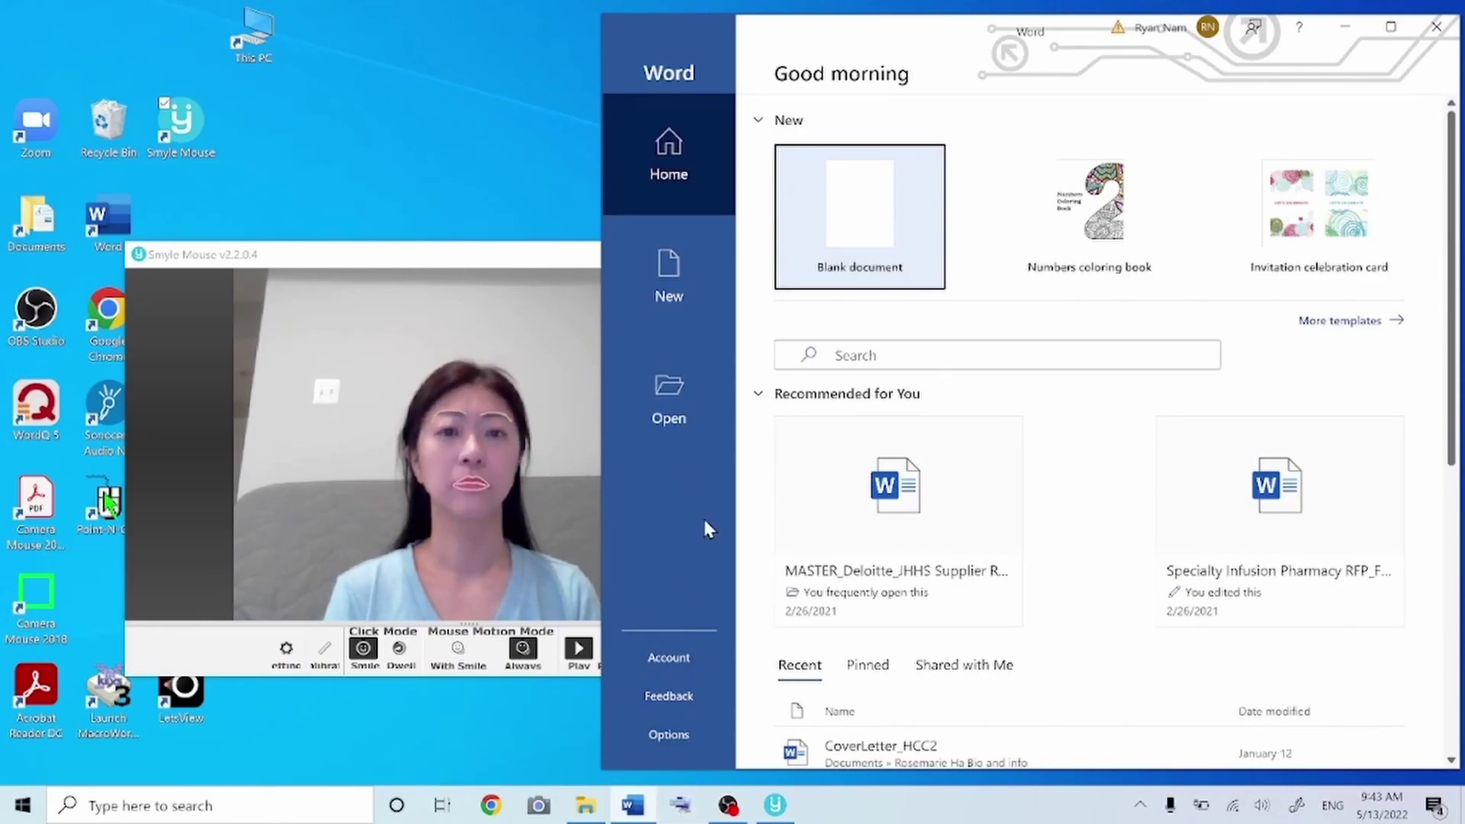
{"action": "left_click", "coordinate": [843, 286]}
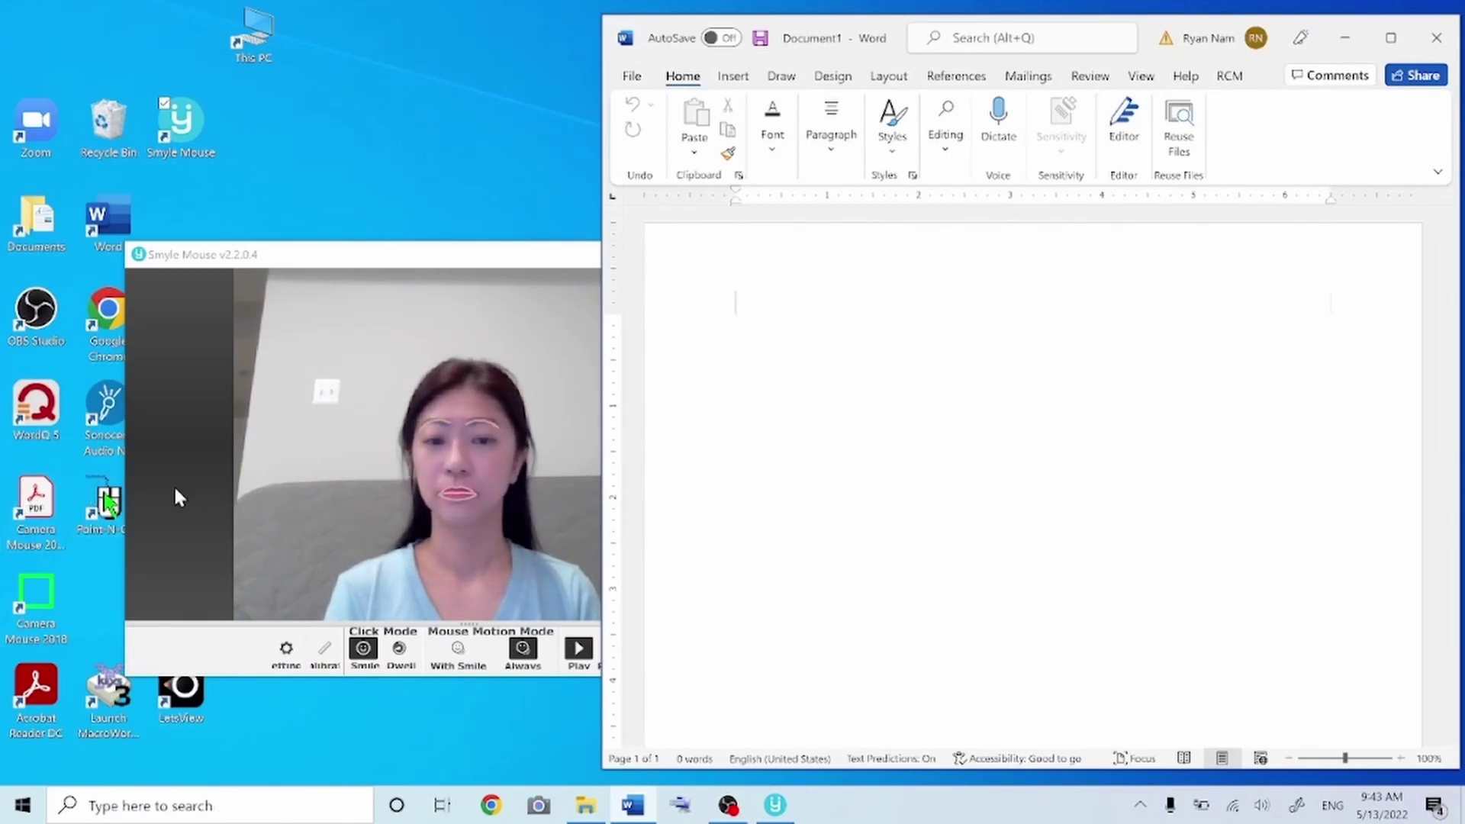
{"action": "mouse_move", "coordinate": [1031, 481]}
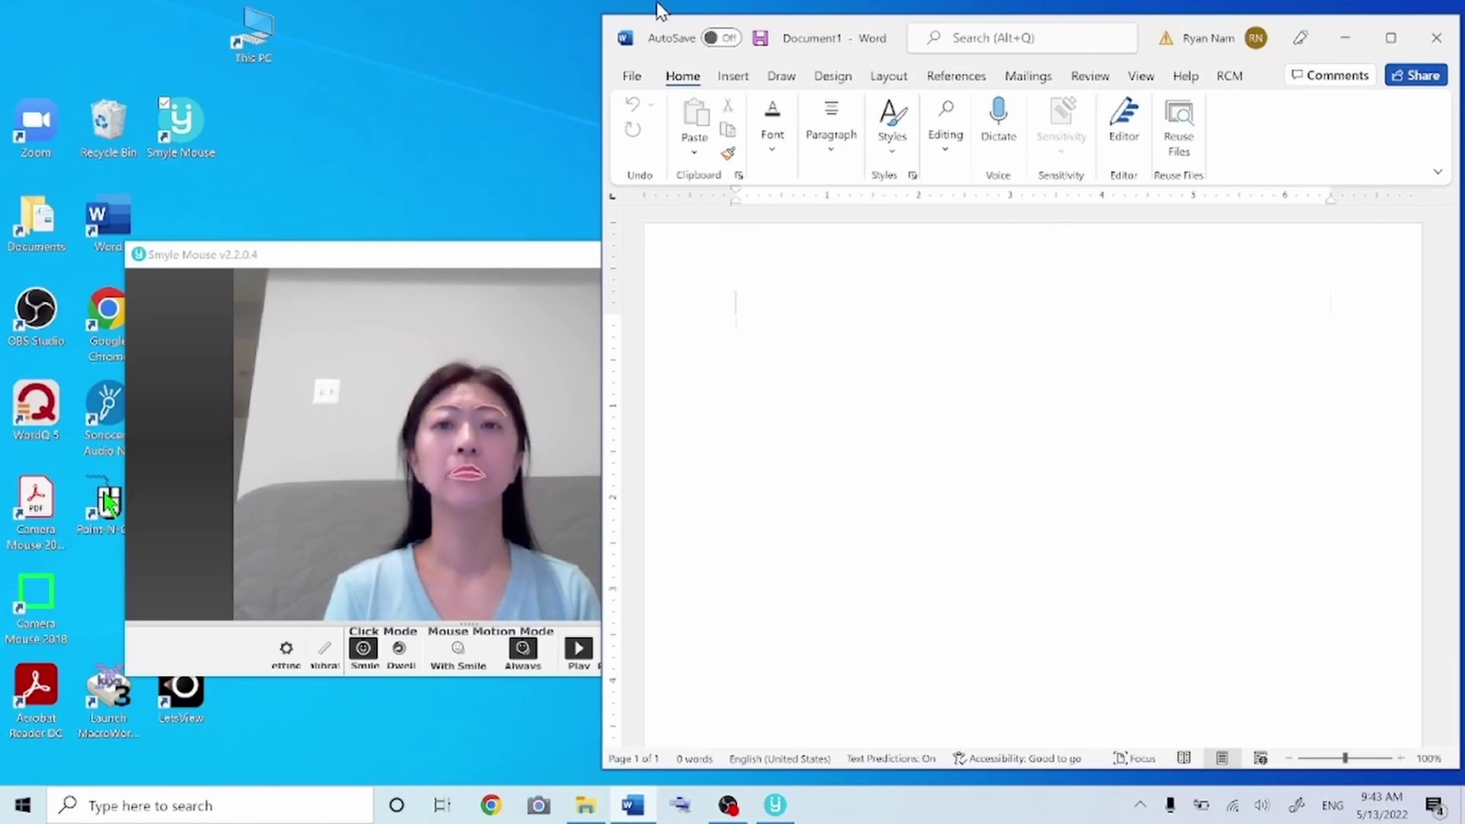
{"action": "left_click", "coordinate": [680, 806]}
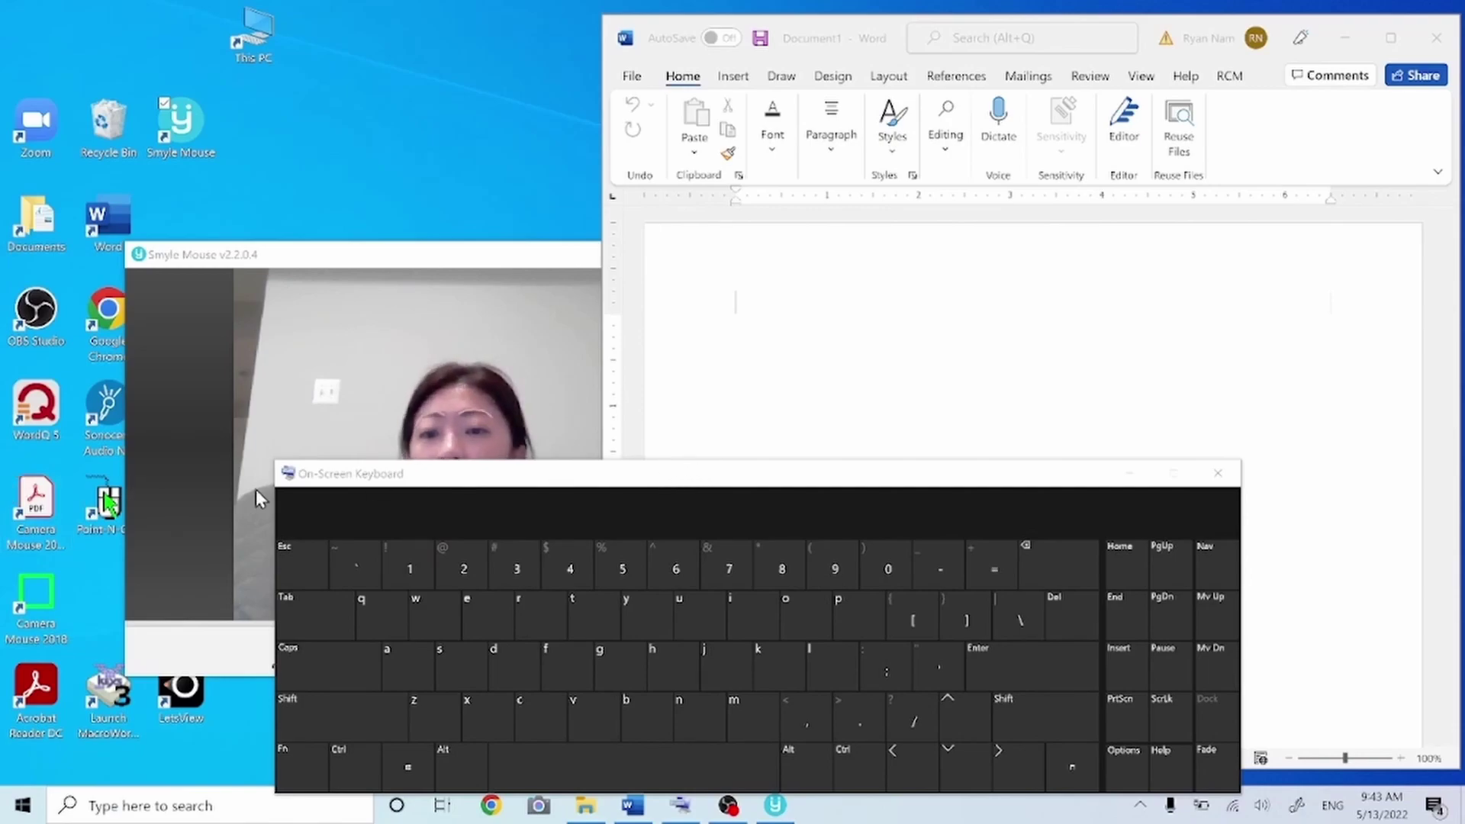
Arrange the keyboard lower right and Smyle Mouse at the left edge, then focus the Word document.
{"action": "left_click", "coordinate": [586, 472]}
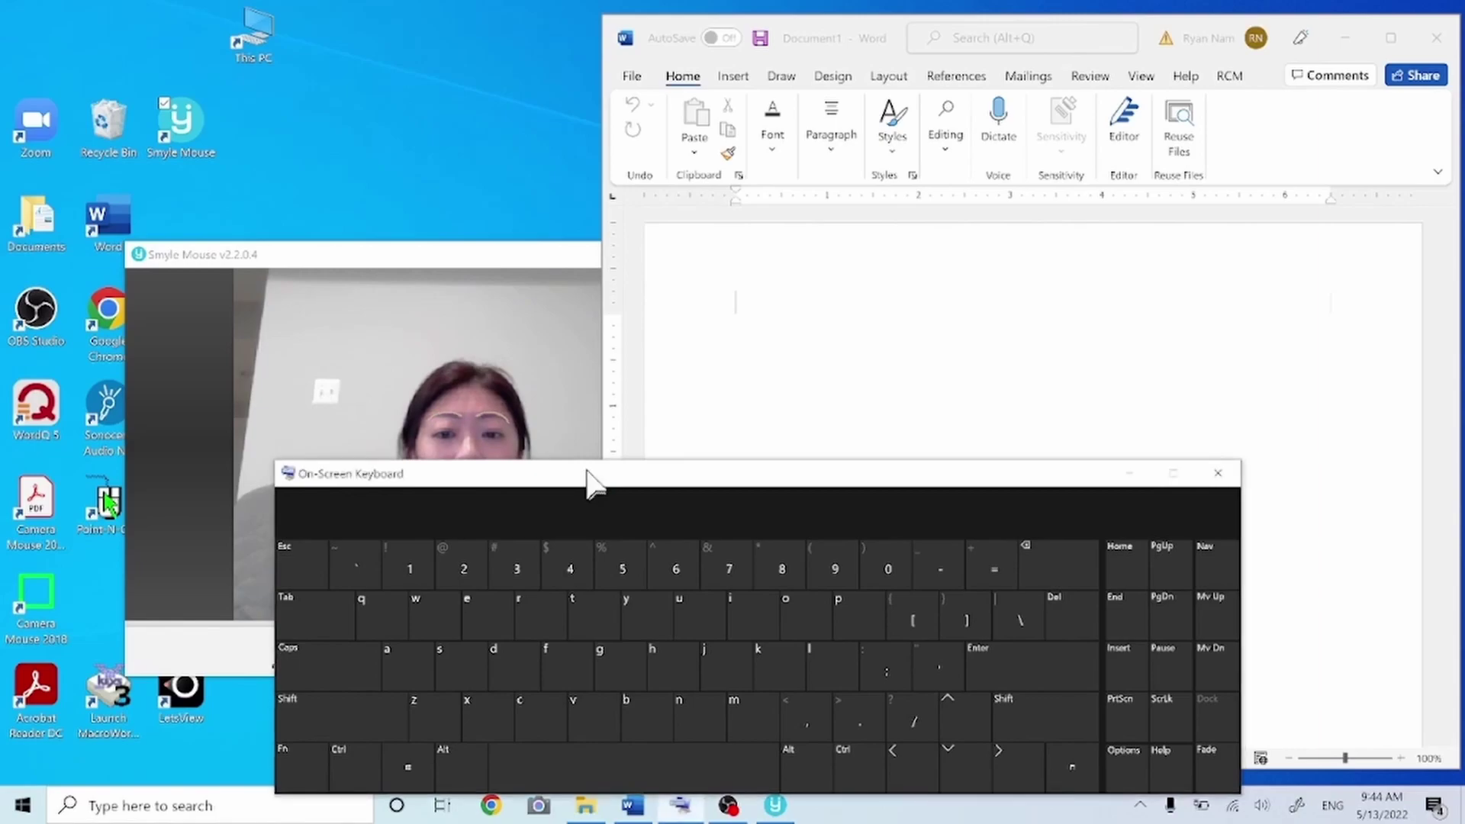
{"action": "mouse_move", "coordinate": [587, 470]}
{"action": "left_mouse_down"}
{"action": "mouse_move", "coordinate": [841, 463]}
{"action": "mouse_move", "coordinate": [885, 493]}
{"action": "mouse_move", "coordinate": [849, 486]}
{"action": "left_mouse_up"}
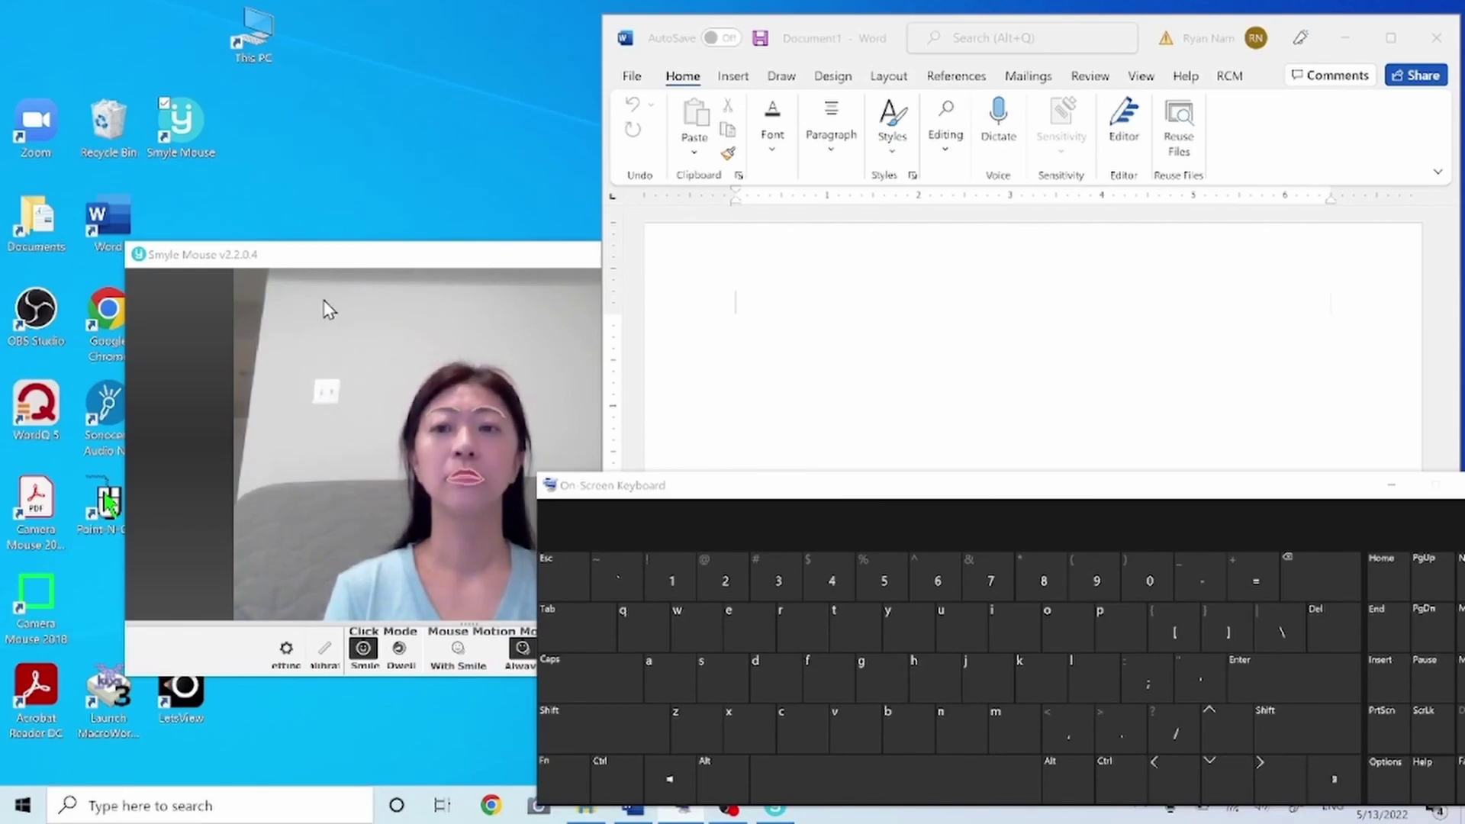
{"action": "left_click", "coordinate": [335, 264]}
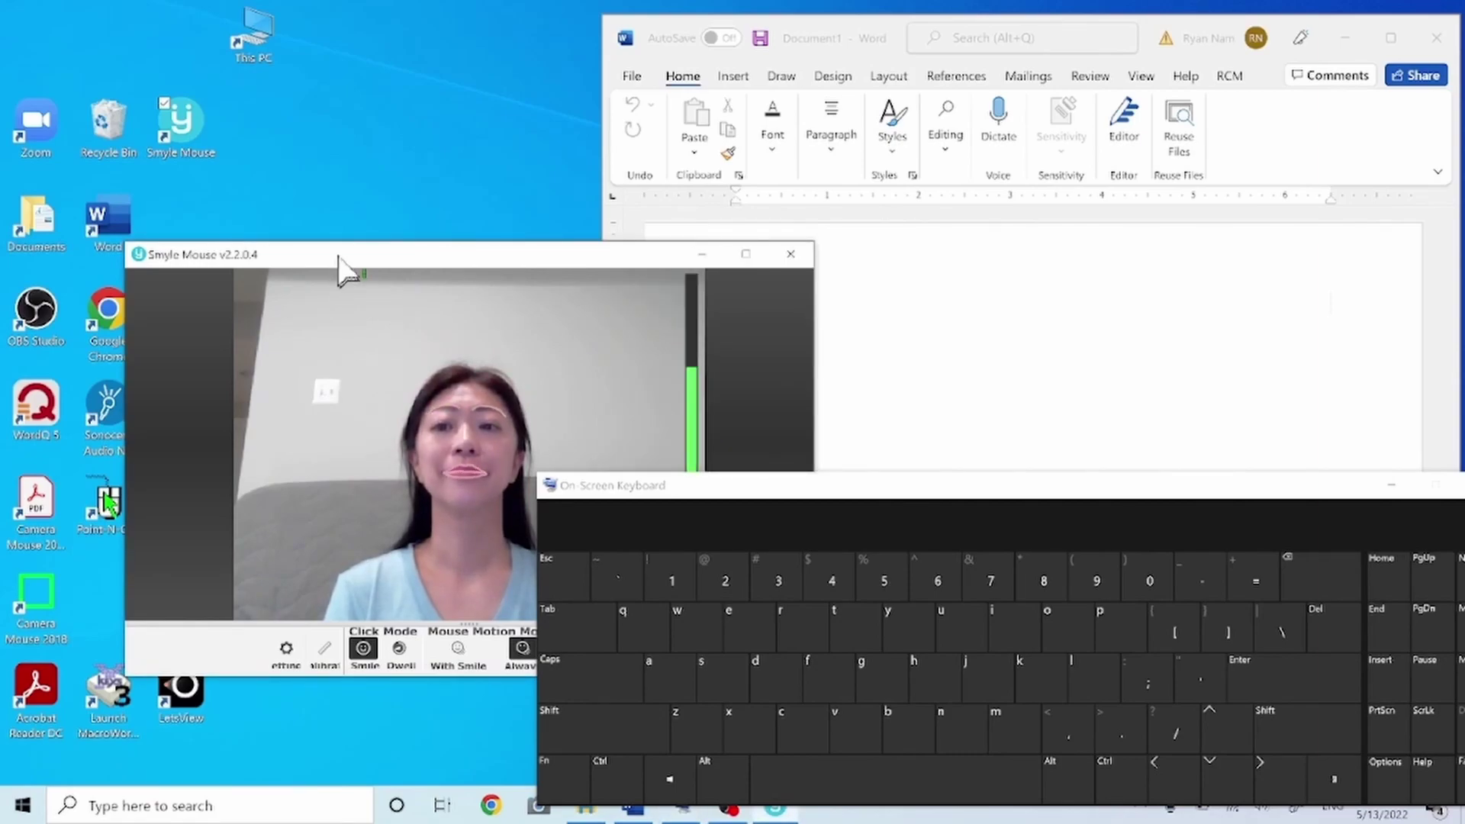
{"action": "mouse_move", "coordinate": [340, 271]}
{"action": "left_mouse_down"}
{"action": "mouse_move", "coordinate": [209, 220]}
{"action": "mouse_move", "coordinate": [186, 292]}
{"action": "left_mouse_up"}
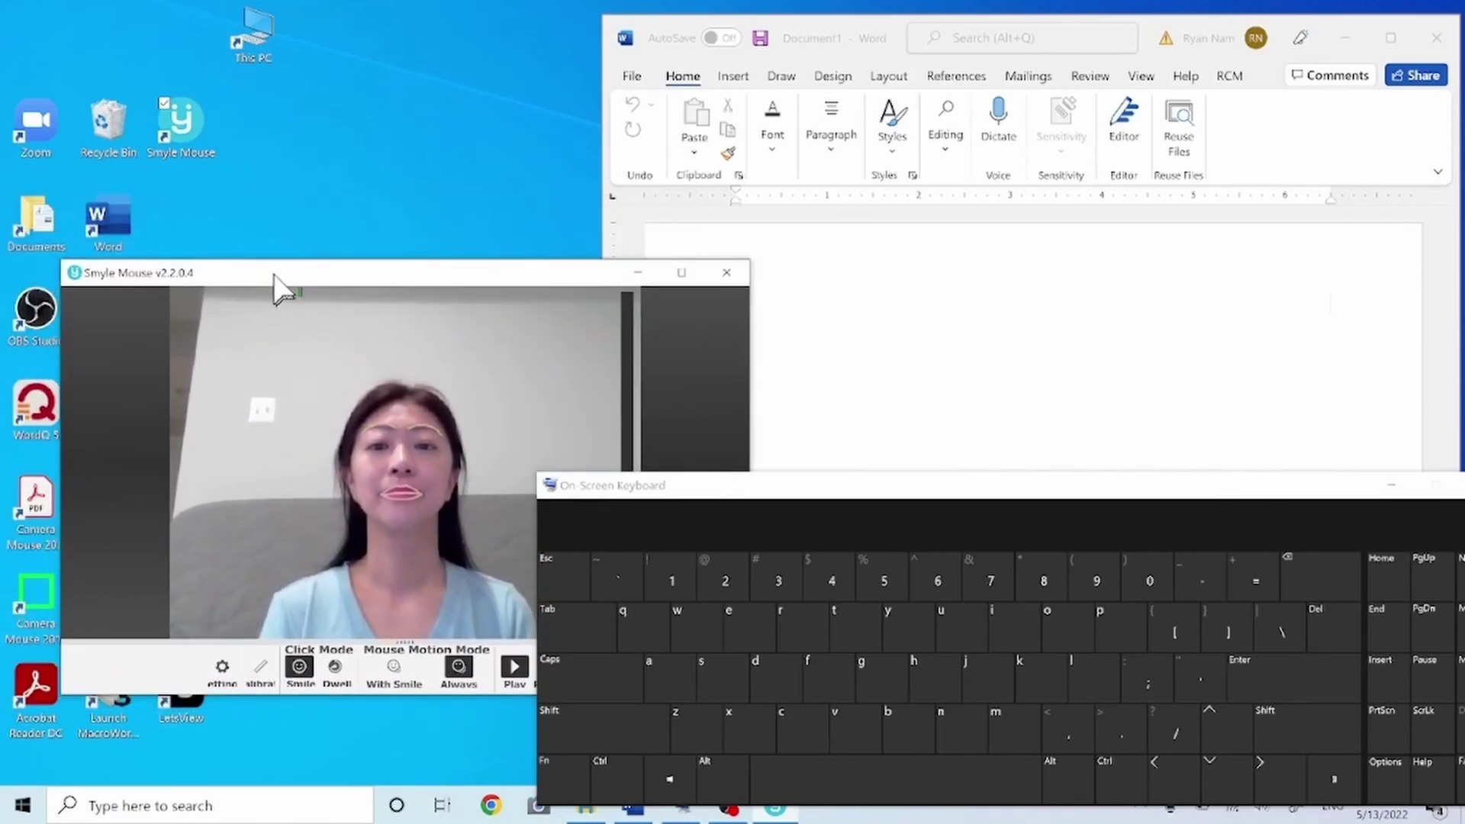
{"action": "left_click_drag", "start_coordinate": [274, 289], "coordinate": [157, 287]}
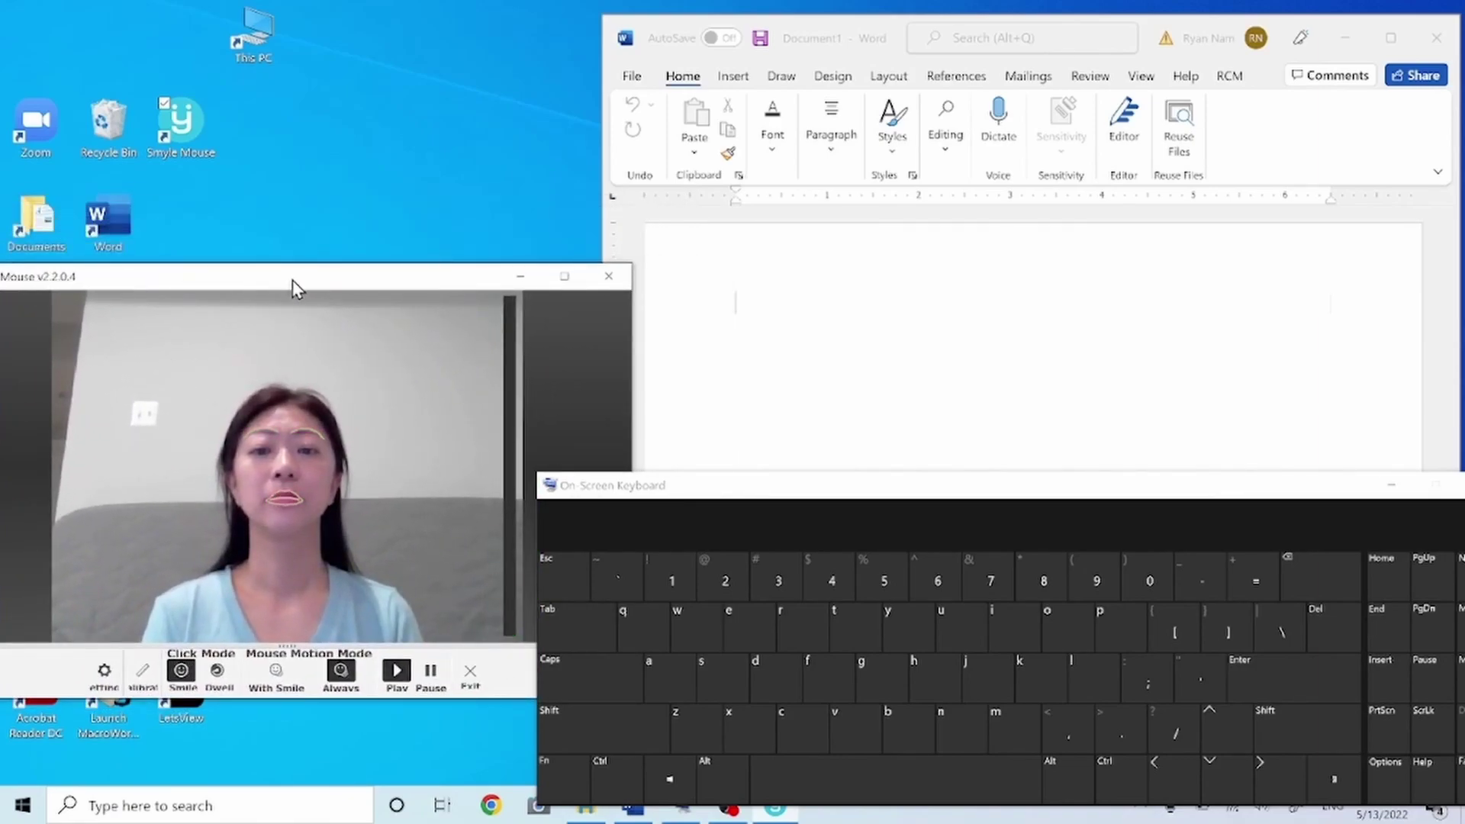
{"action": "left_click", "coordinate": [750, 359]}
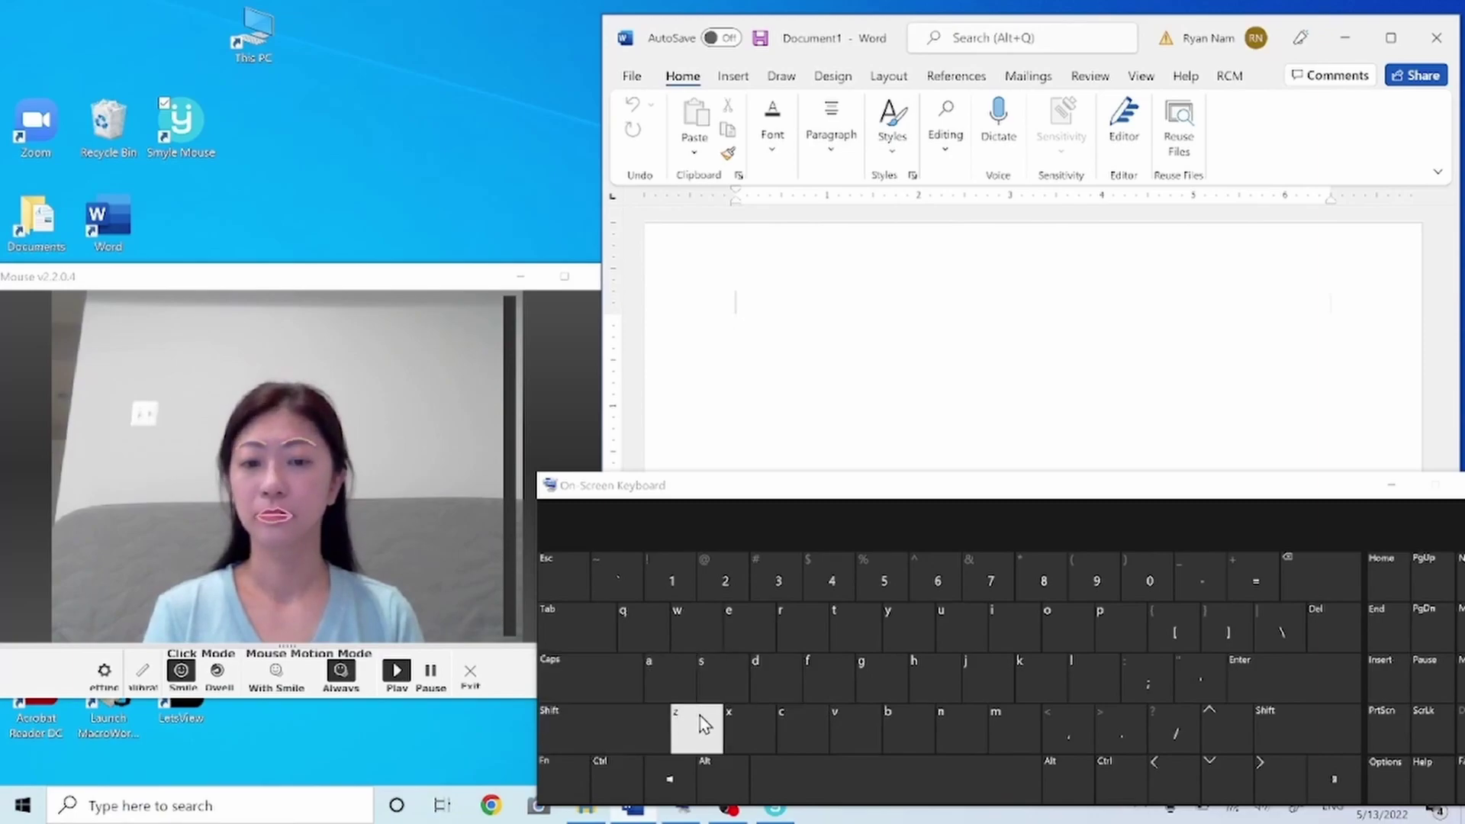
Enter 'Nice to see you' via keys and word suggestions, then minimize the on-screen keyboard.
{"action": "left_click", "coordinate": [575, 723]}
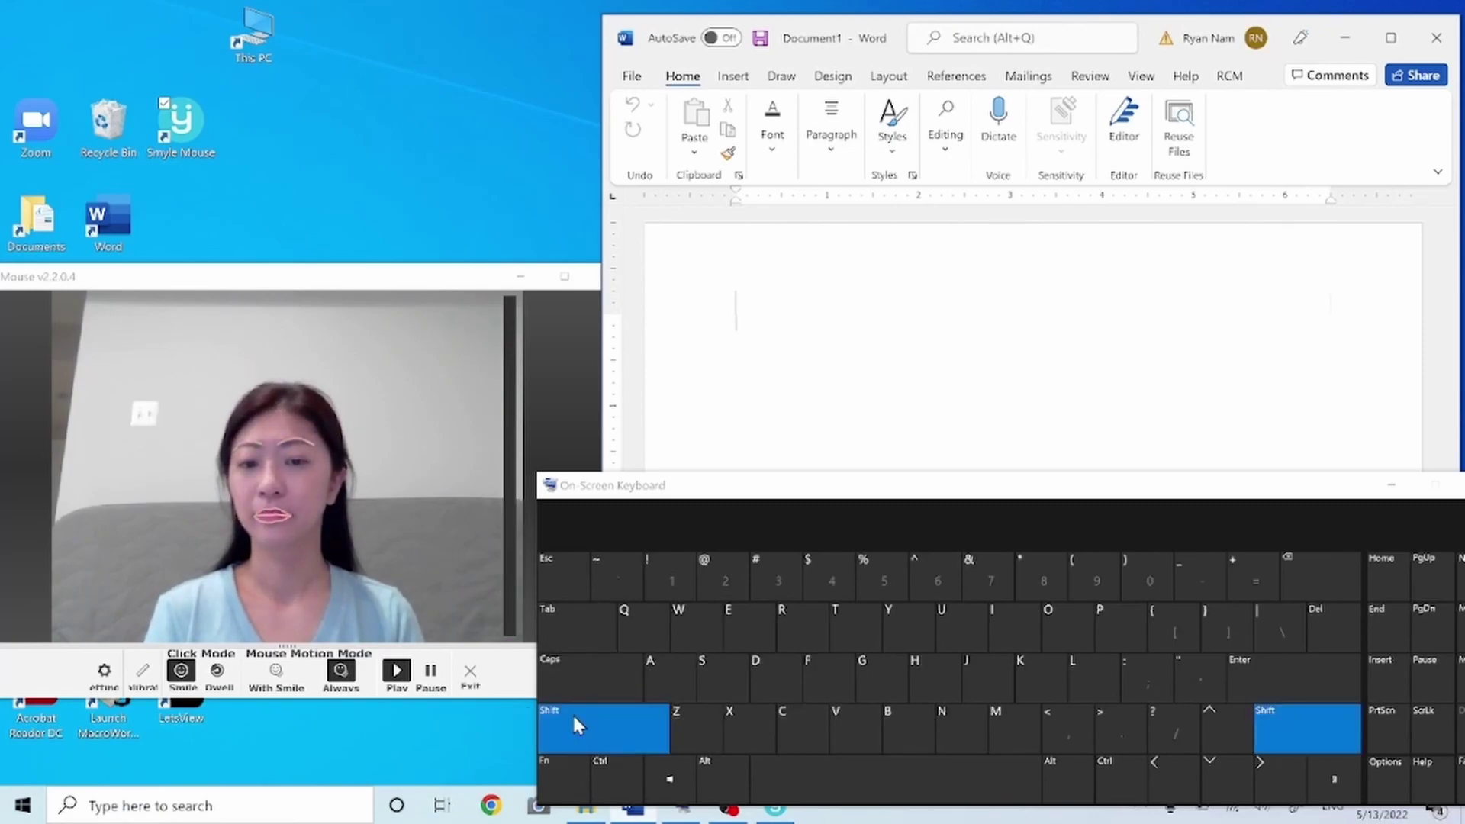
{"action": "left_click", "coordinate": [959, 723]}
{"action": "type", "text": "N"}
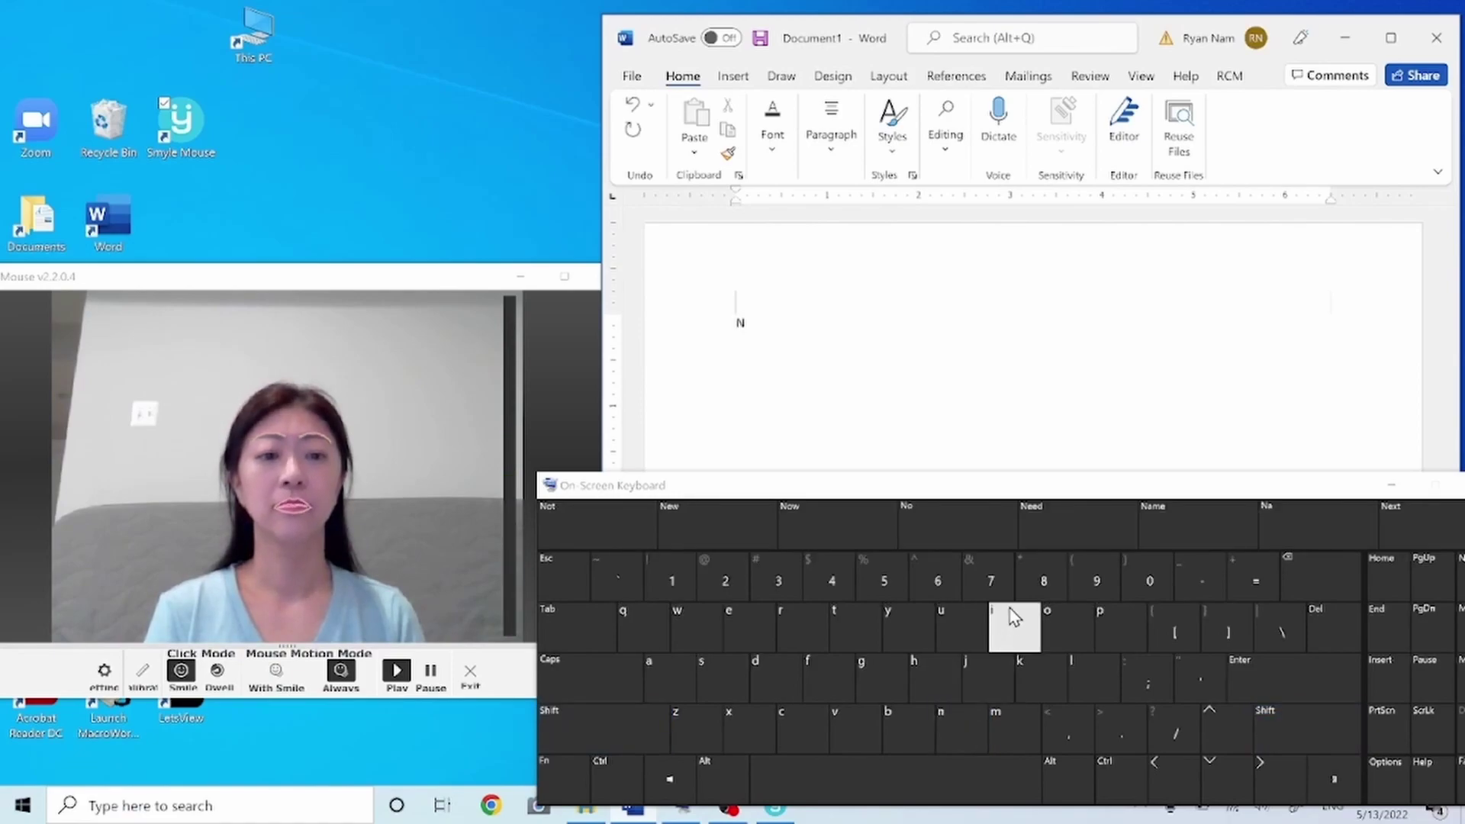
{"action": "left_click", "coordinate": [1016, 624]}
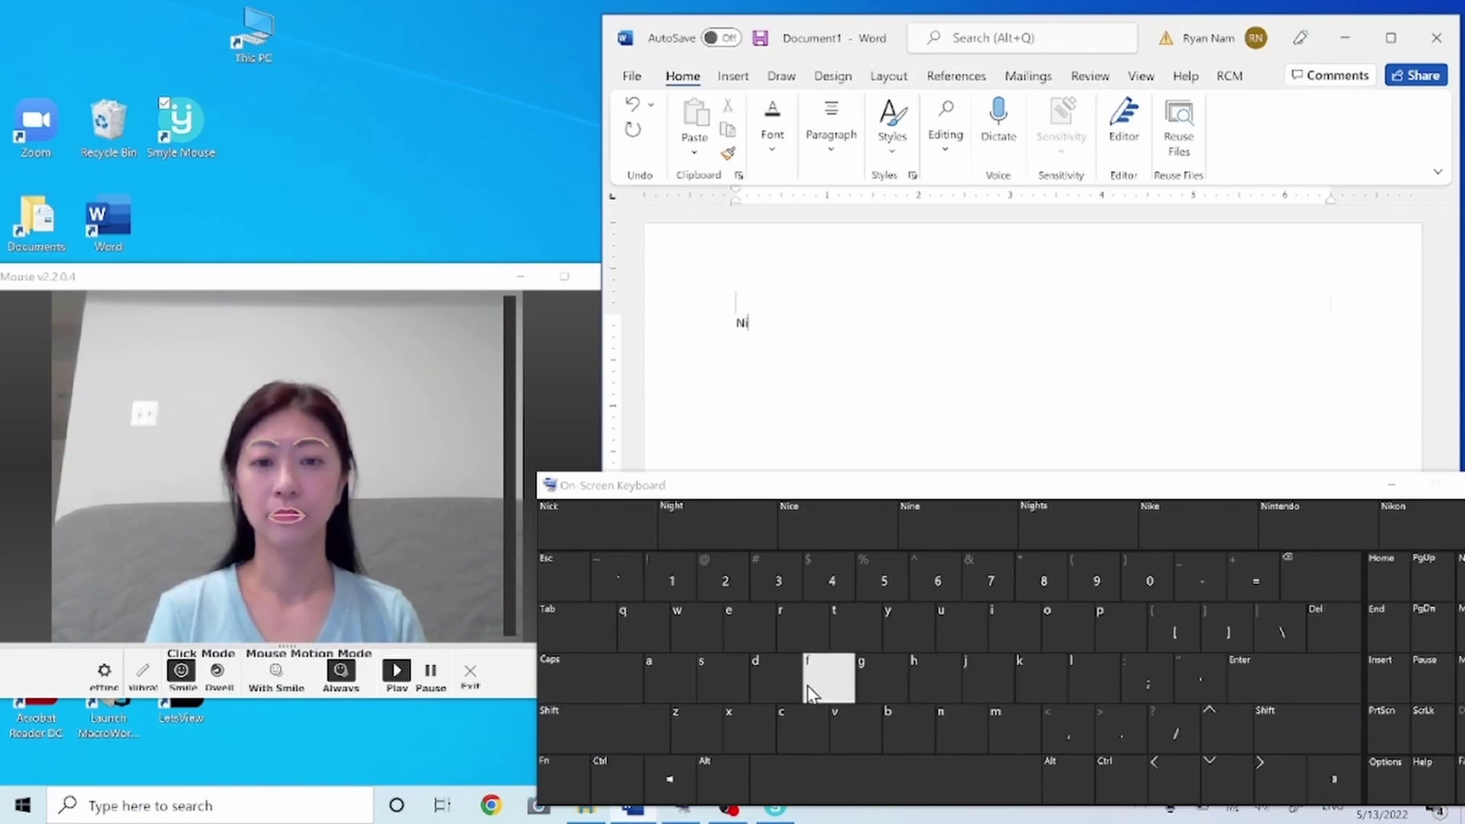
{"action": "left_click", "coordinate": [838, 519]}
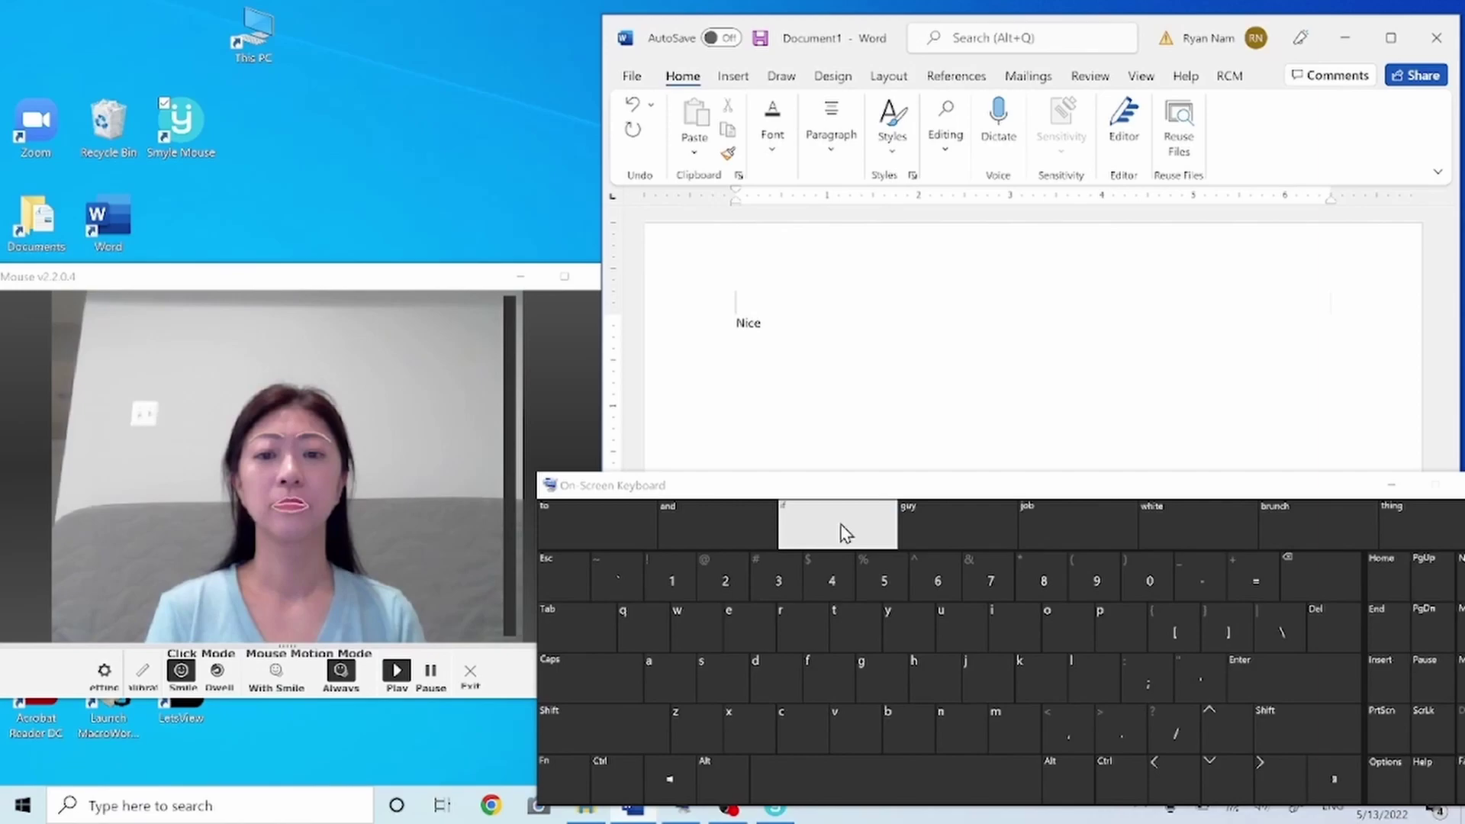
{"action": "left_click", "coordinate": [551, 532]}
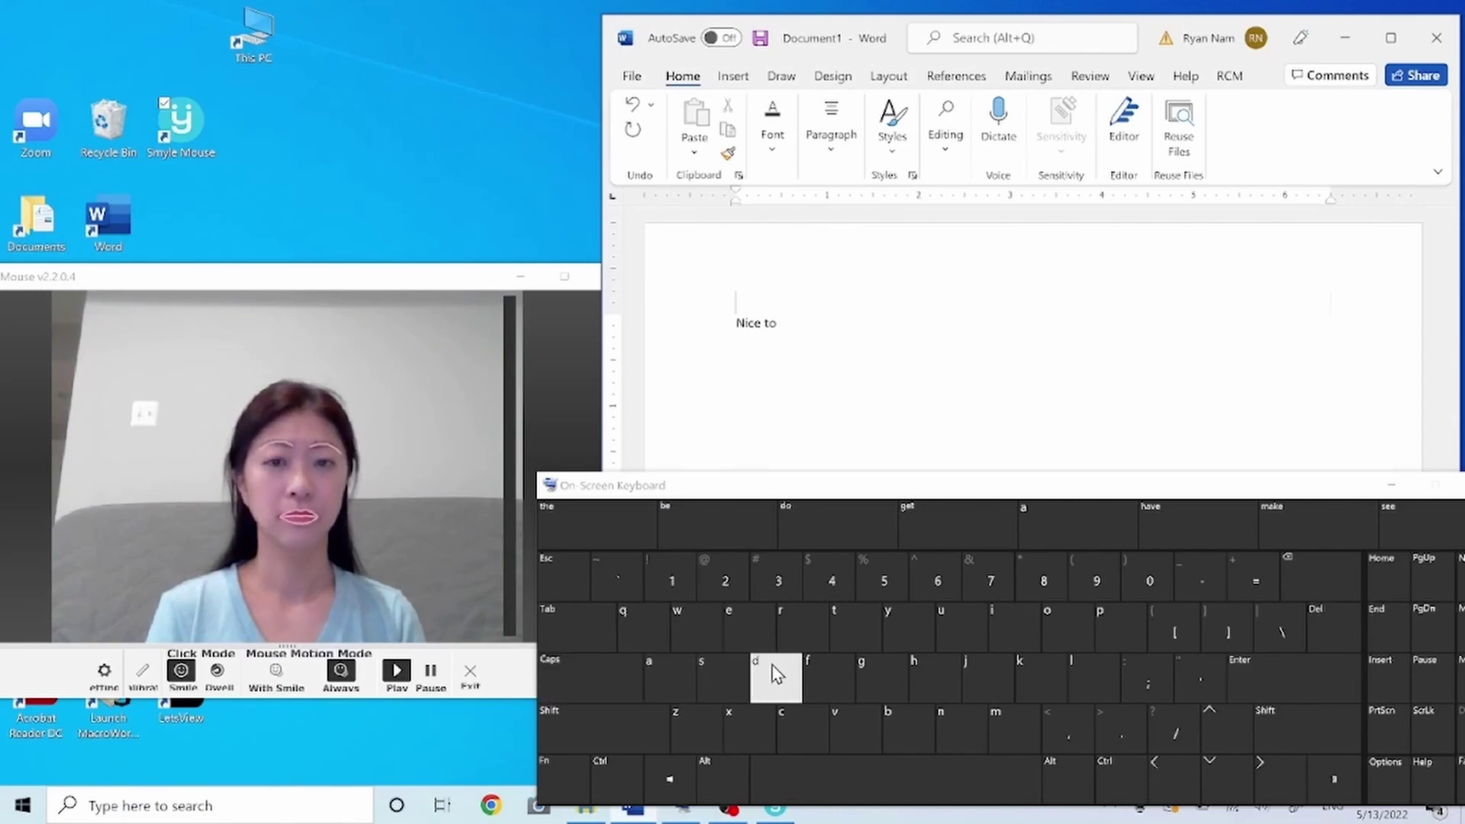
{"action": "left_click", "coordinate": [727, 676]}
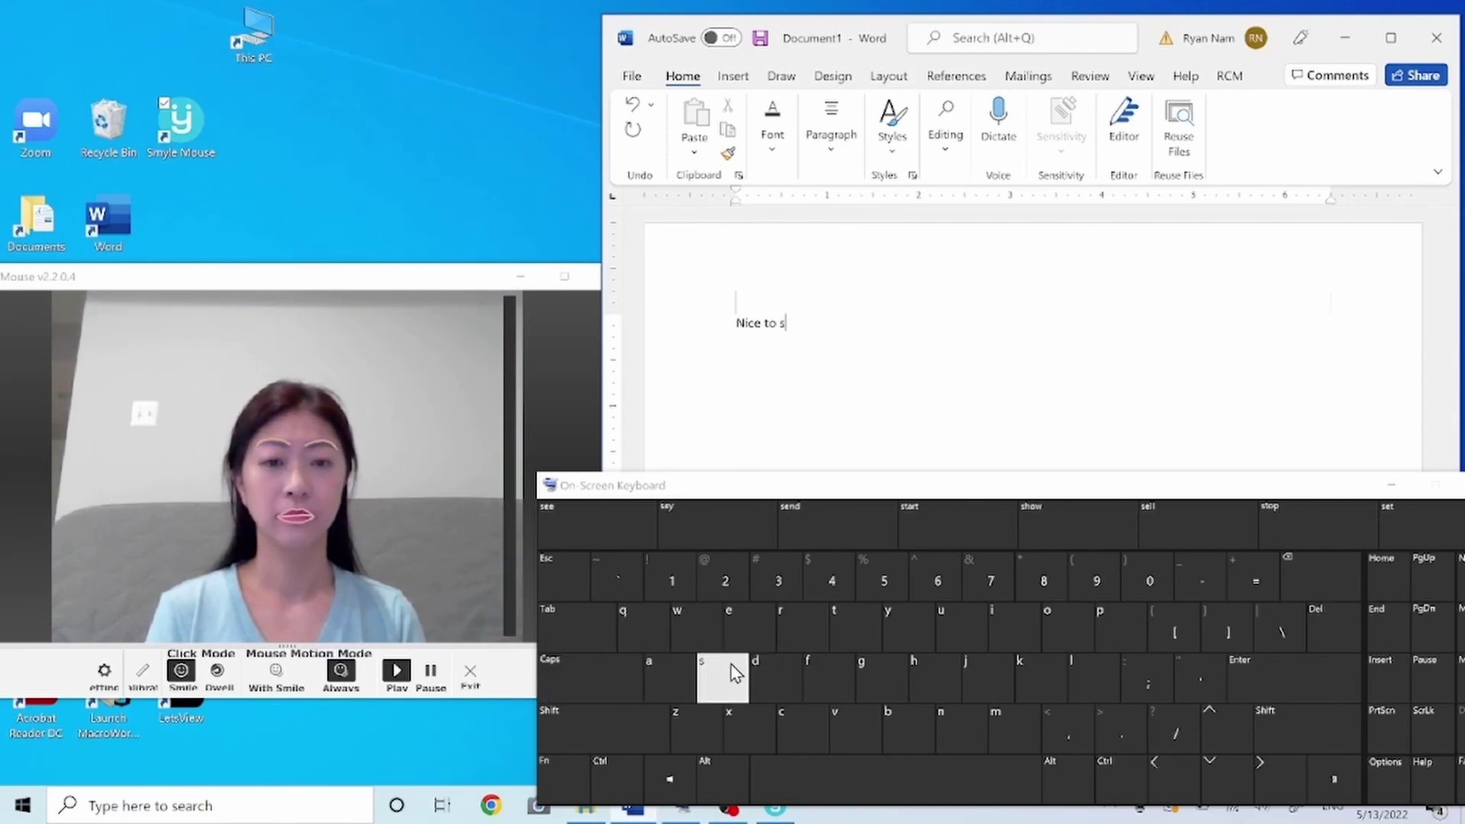
{"action": "left_click", "coordinate": [611, 538]}
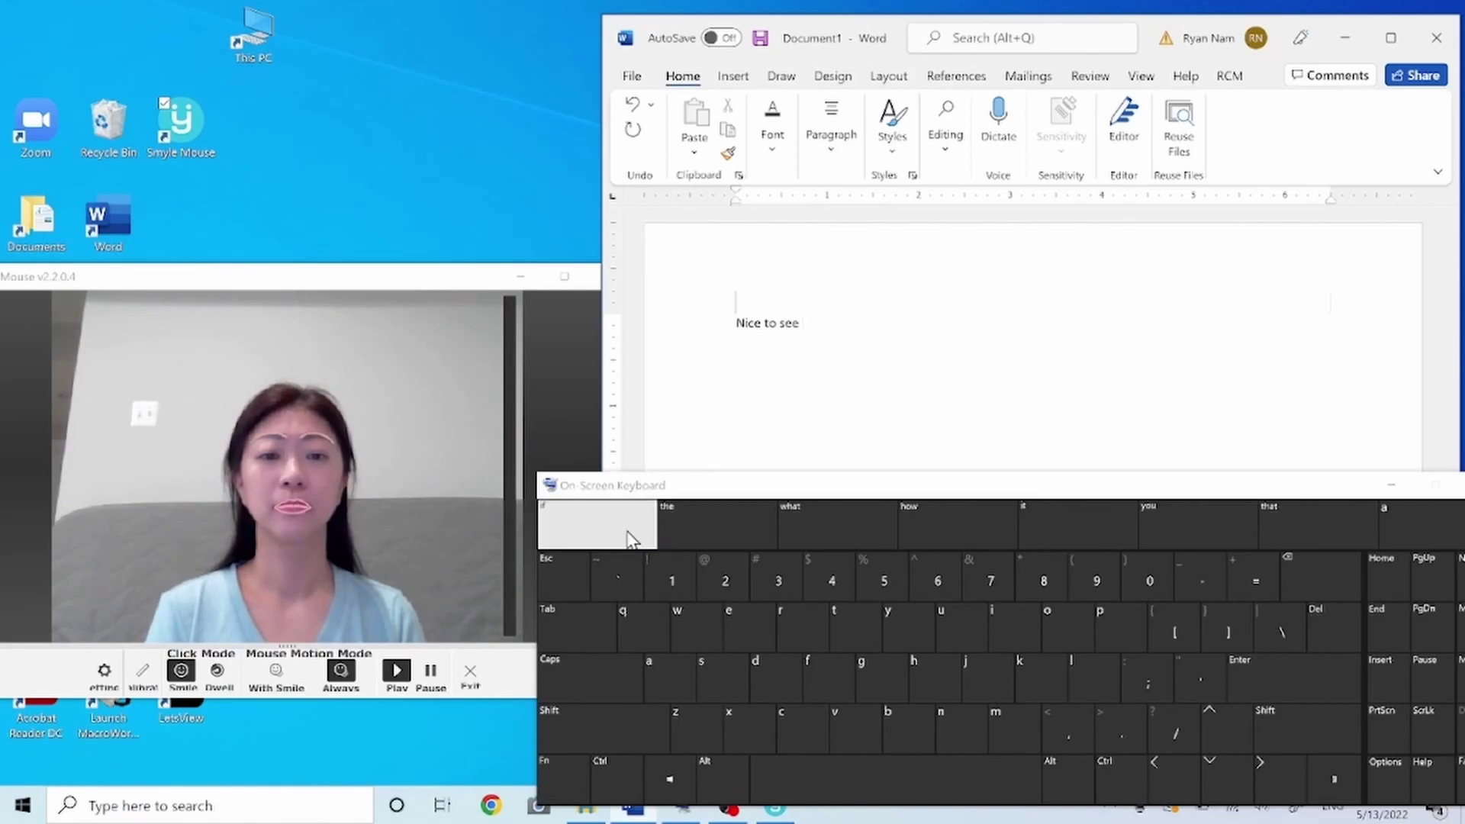
{"action": "left_click", "coordinate": [1162, 538]}
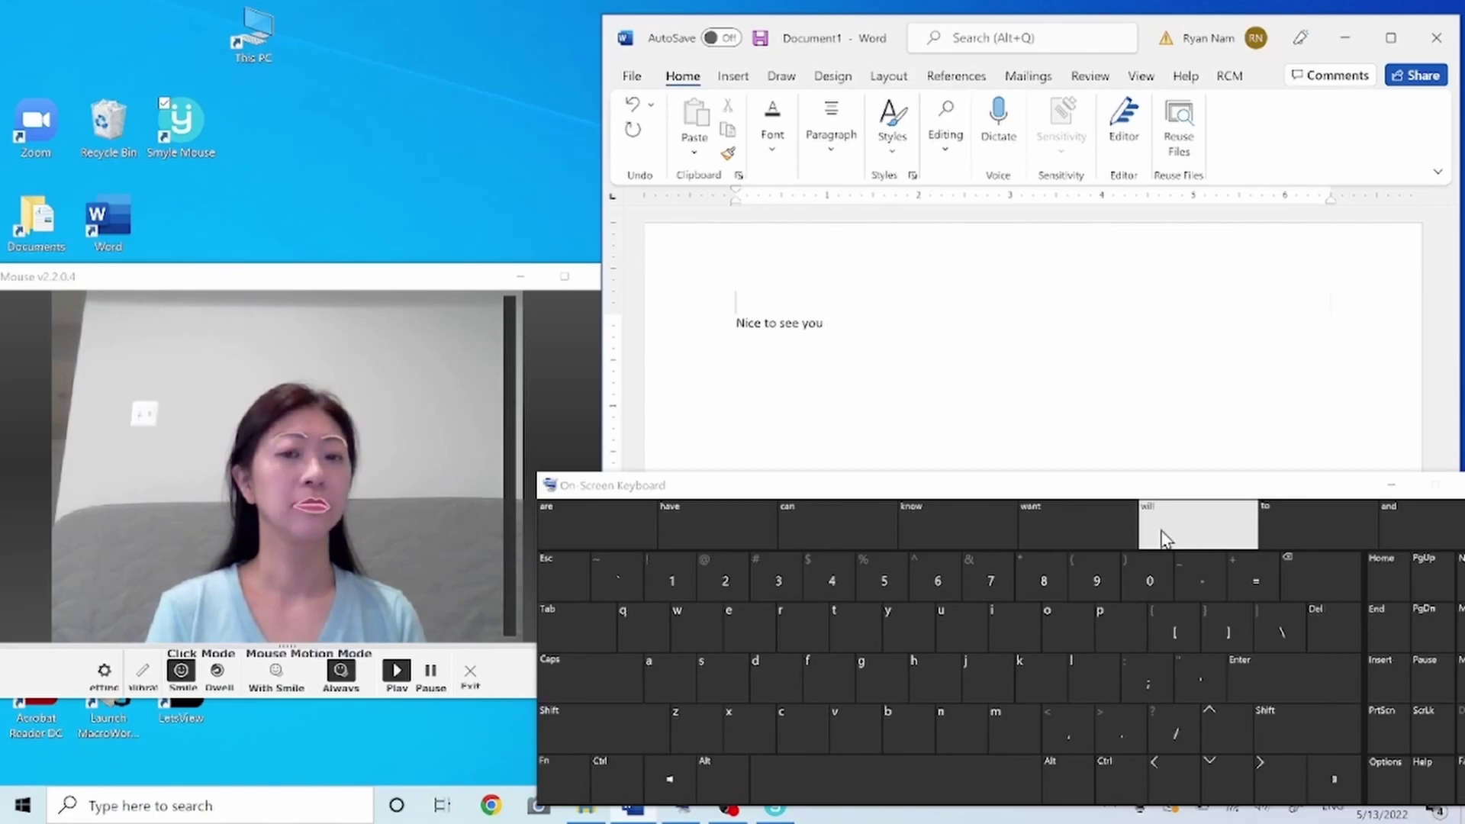
{"action": "left_click", "coordinate": [1394, 488]}
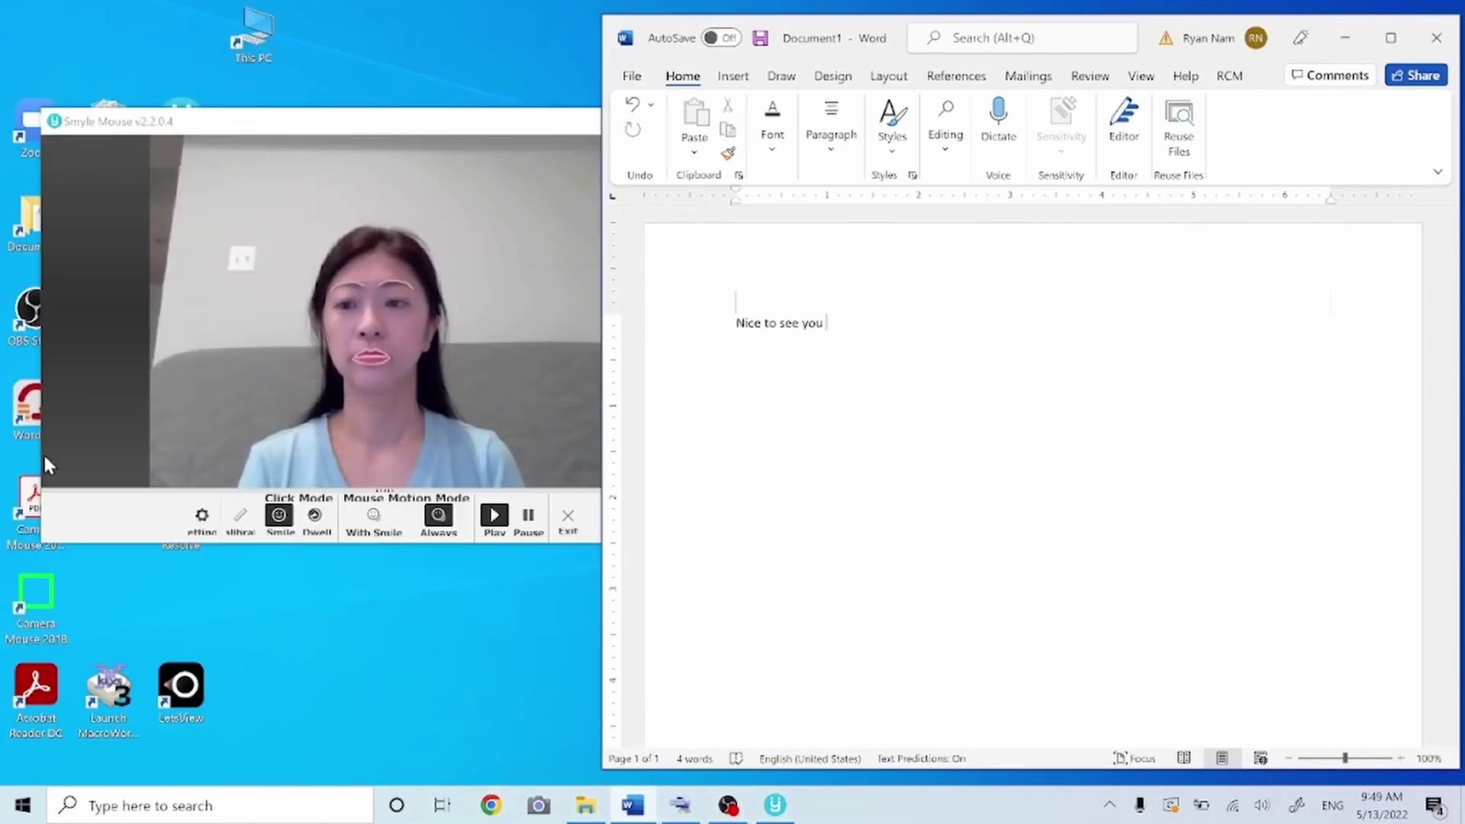
Enable Show Click Options Form on the Clicking settings so the click toolbar appears.
{"action": "left_click", "coordinate": [202, 517]}
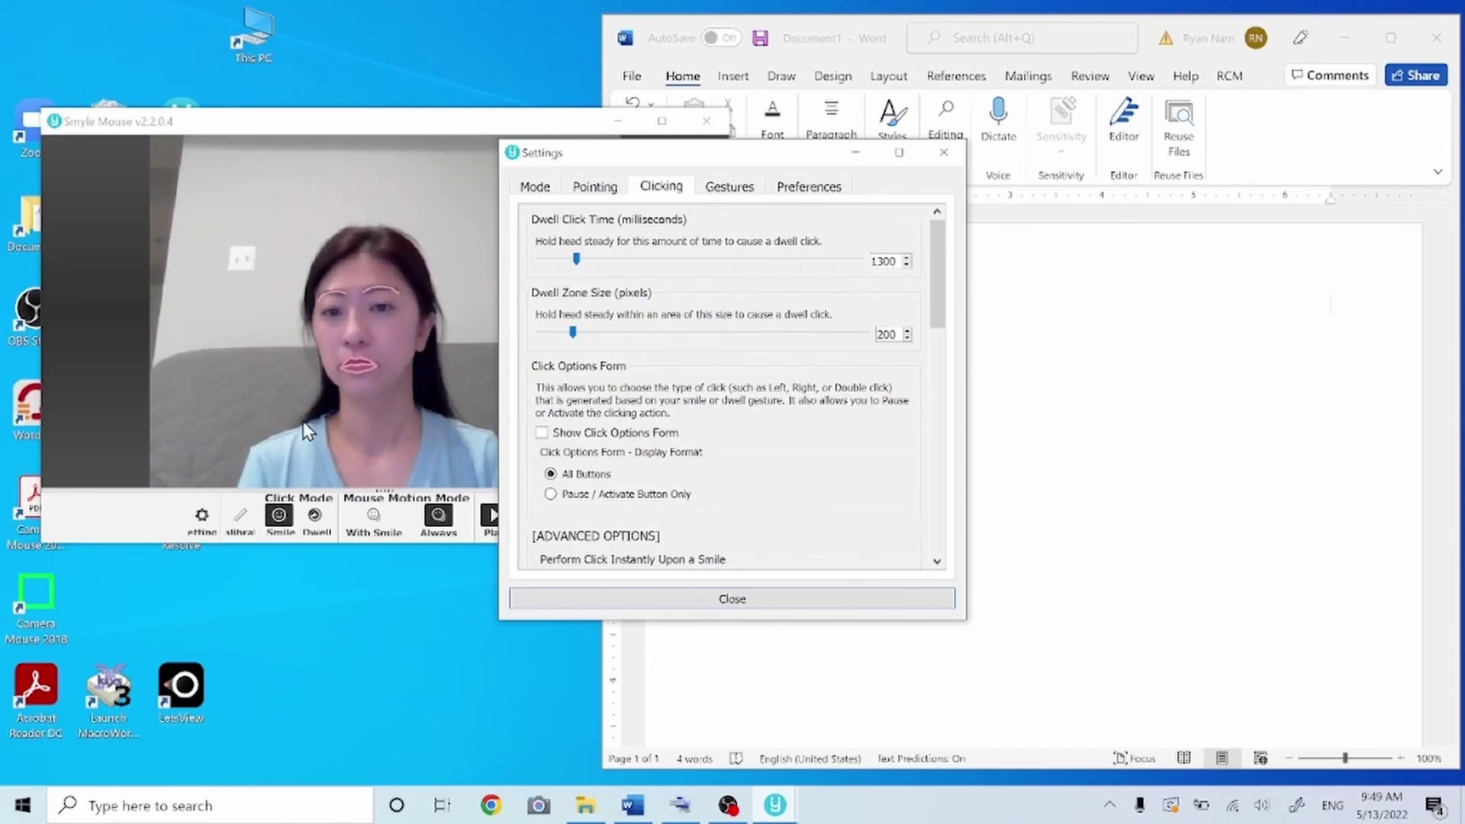
{"action": "left_click", "coordinate": [542, 434]}
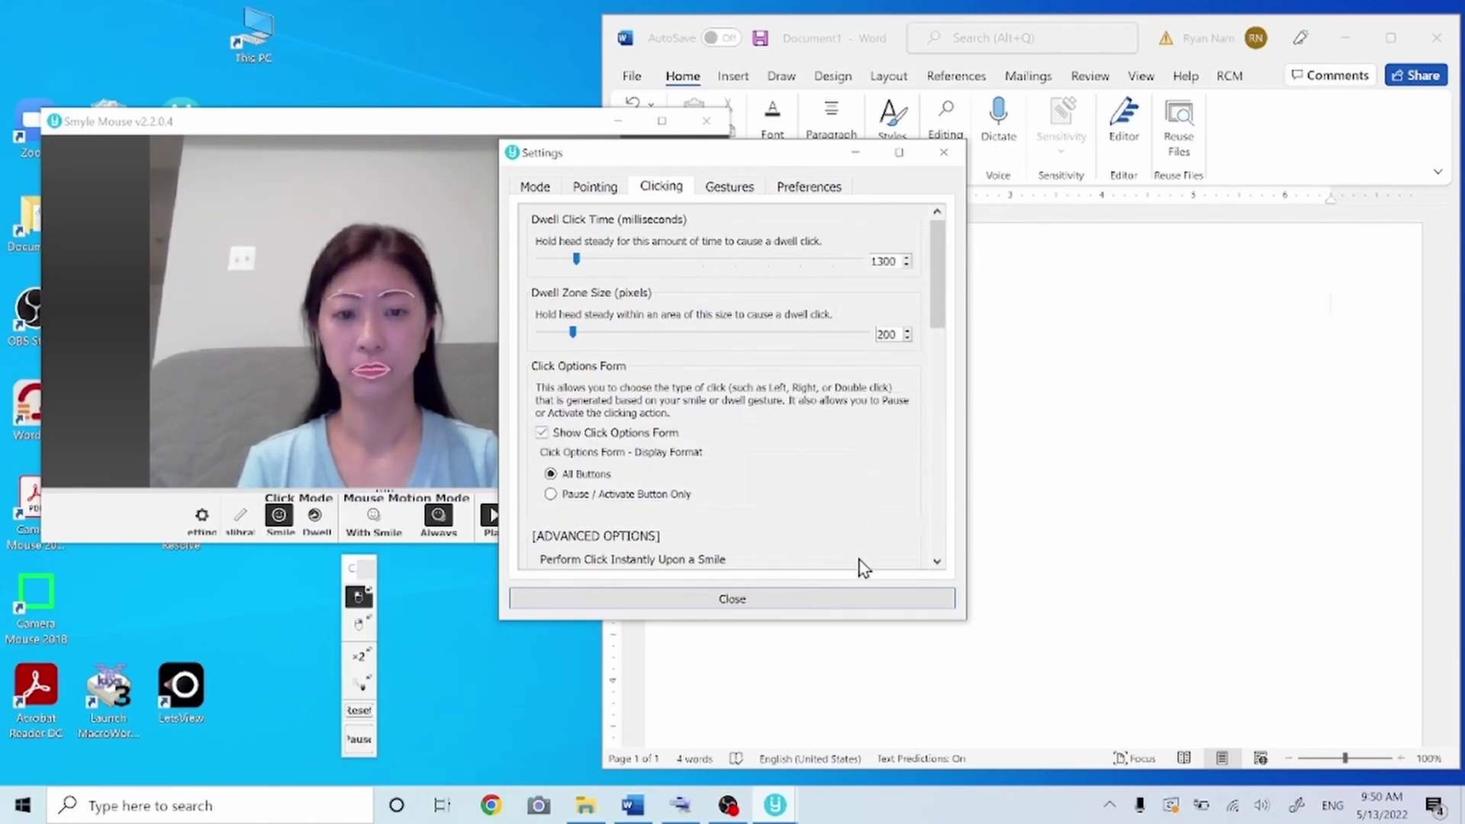
{"action": "left_click", "coordinate": [867, 598]}
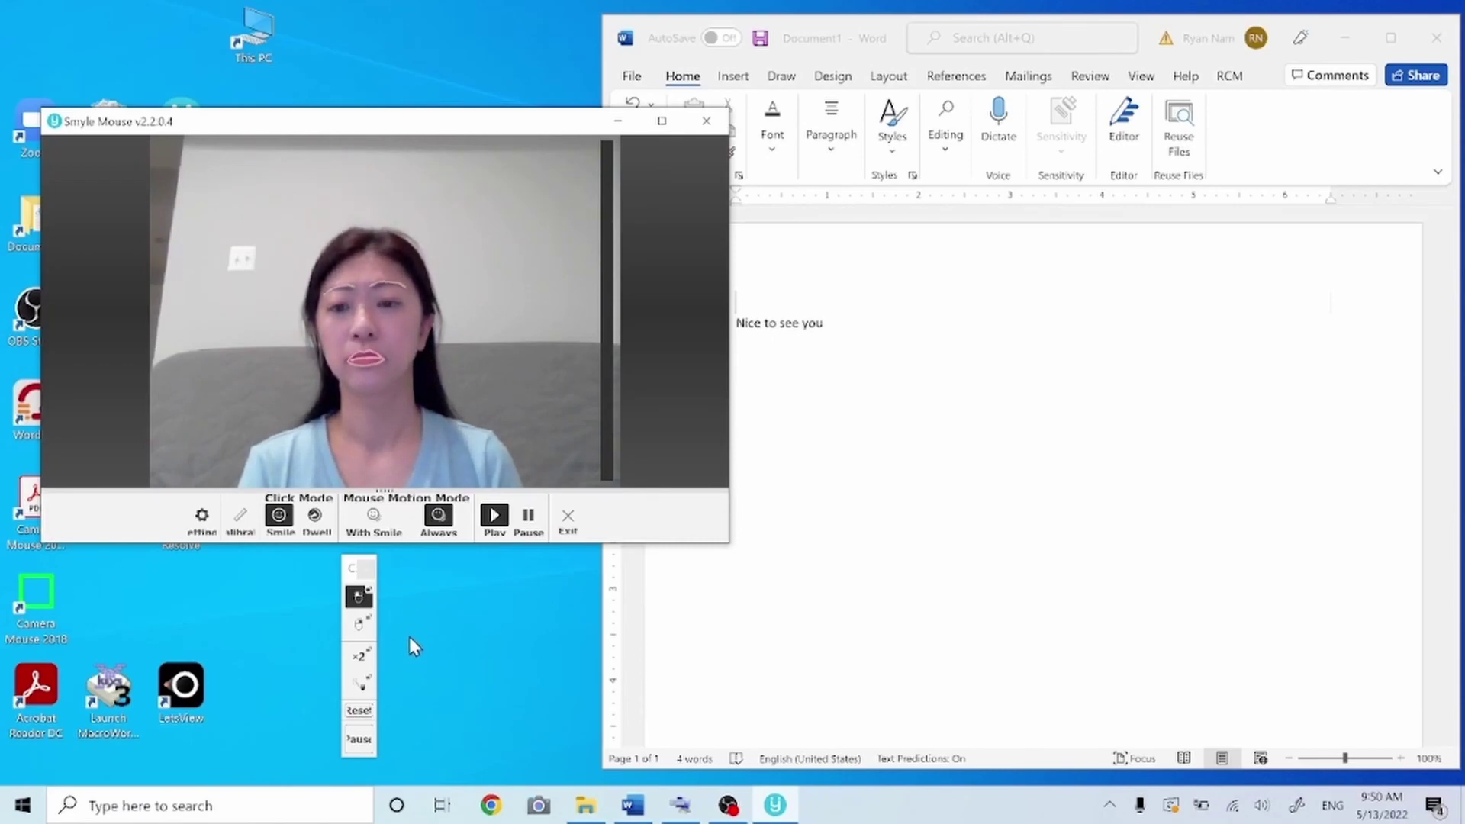
{"action": "left_click", "coordinate": [358, 627]}
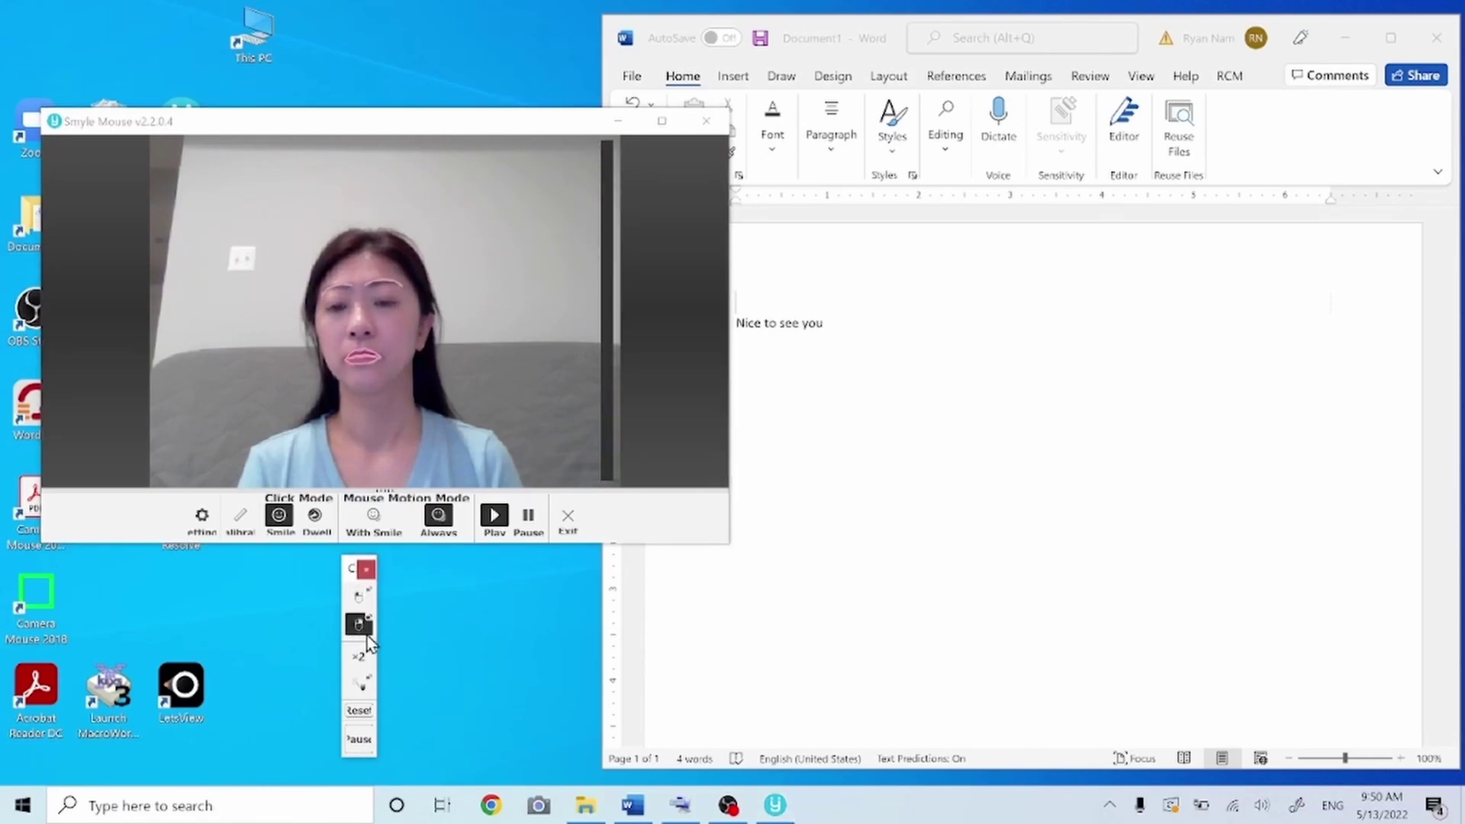
{"action": "right_click", "coordinate": [500, 642]}
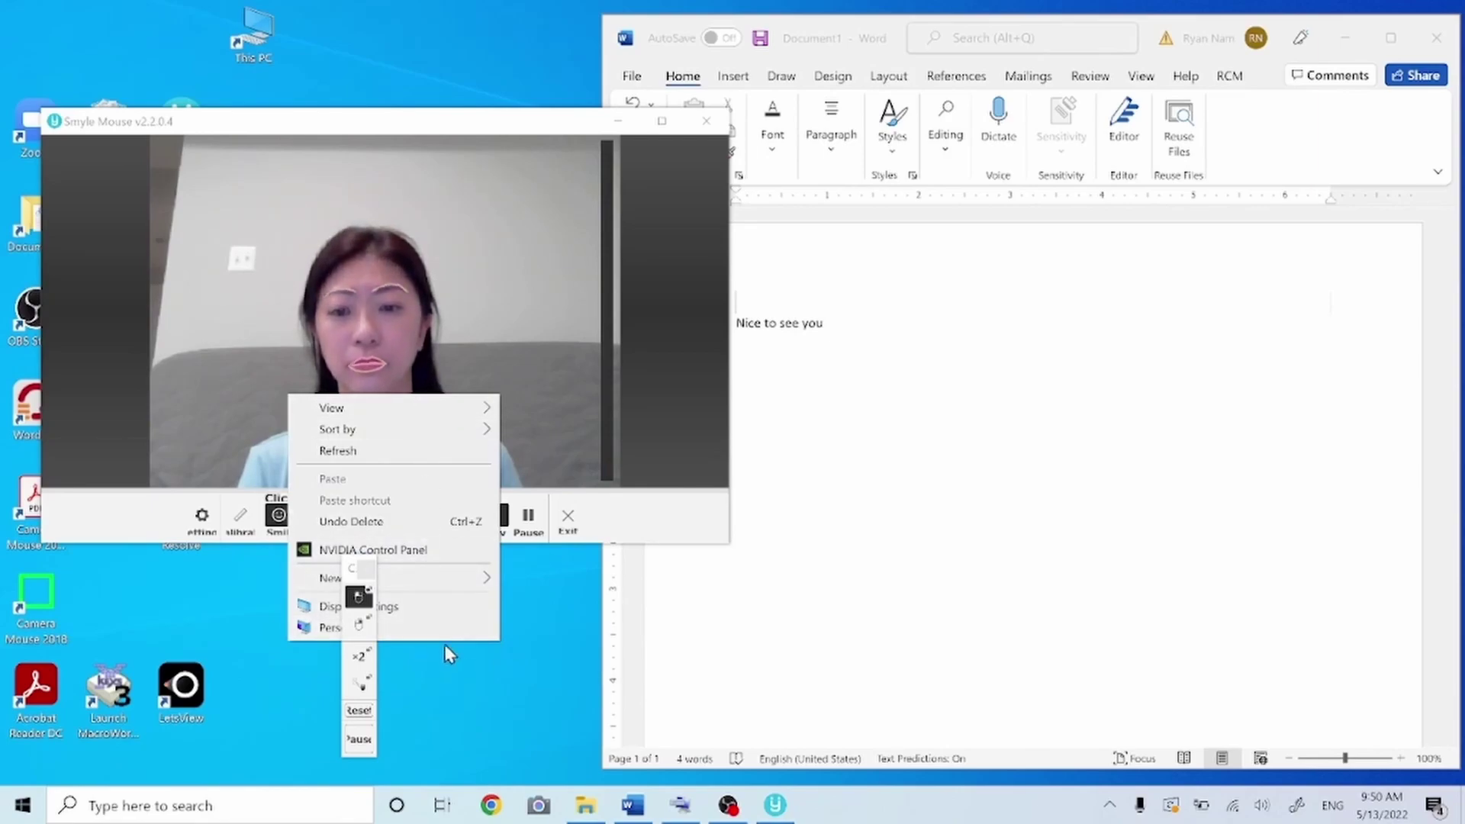
{"action": "left_click", "coordinate": [489, 681]}
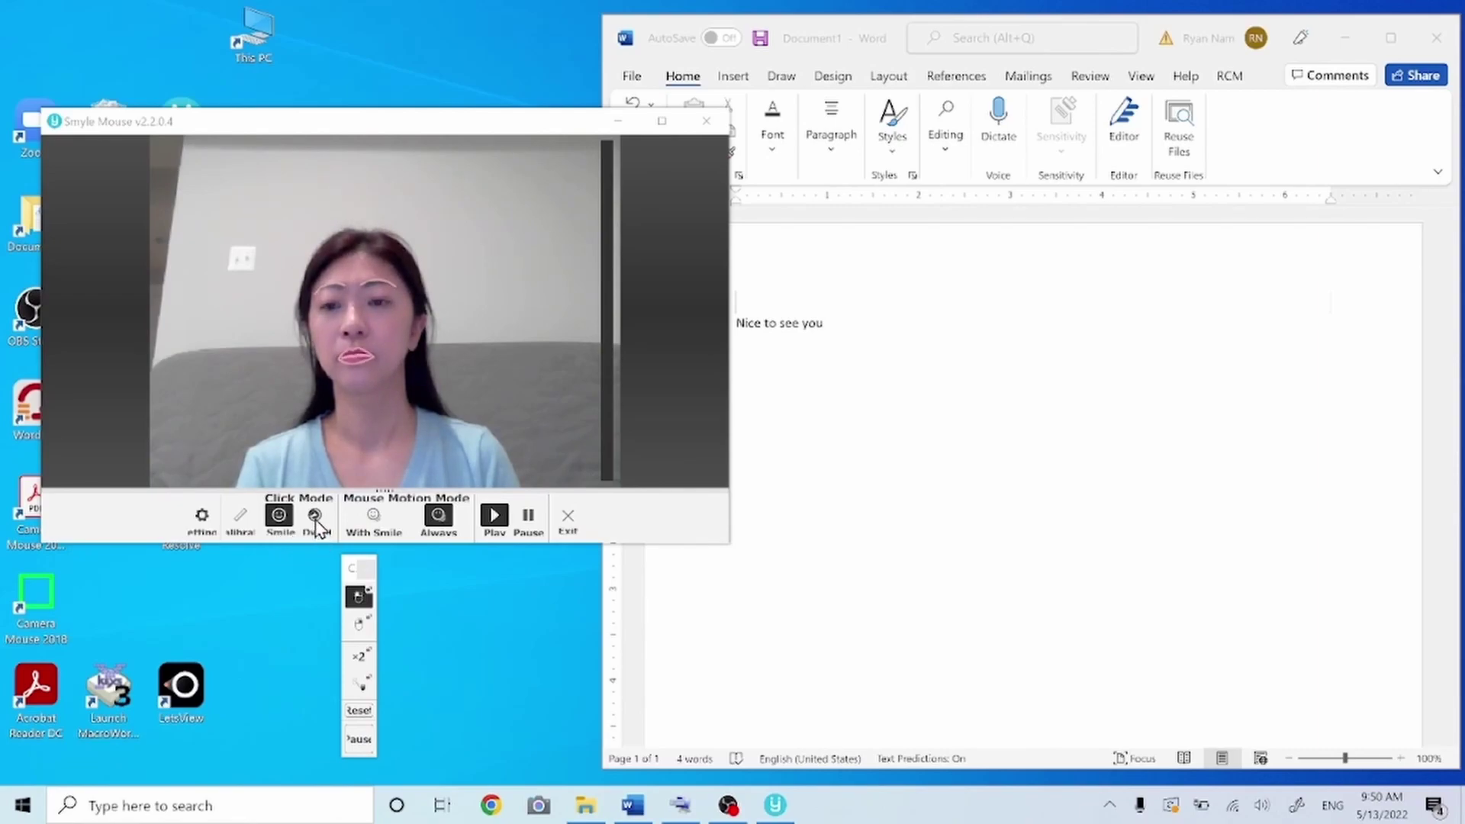
Switch the toolbar's Click Mode from Smile to Dwell.
{"action": "left_click", "coordinate": [317, 529]}
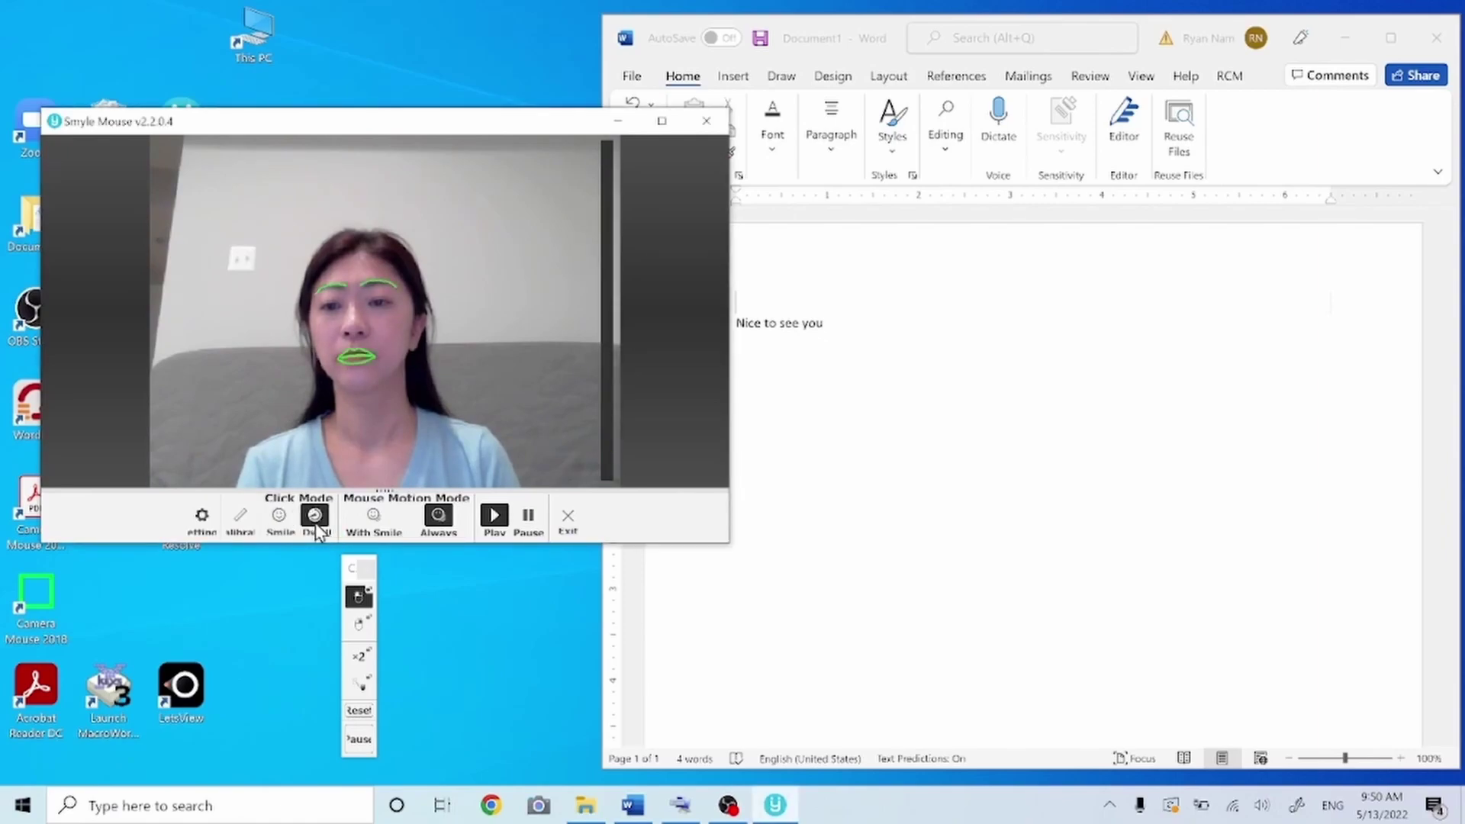
{"action": "left_click", "coordinate": [539, 597]}
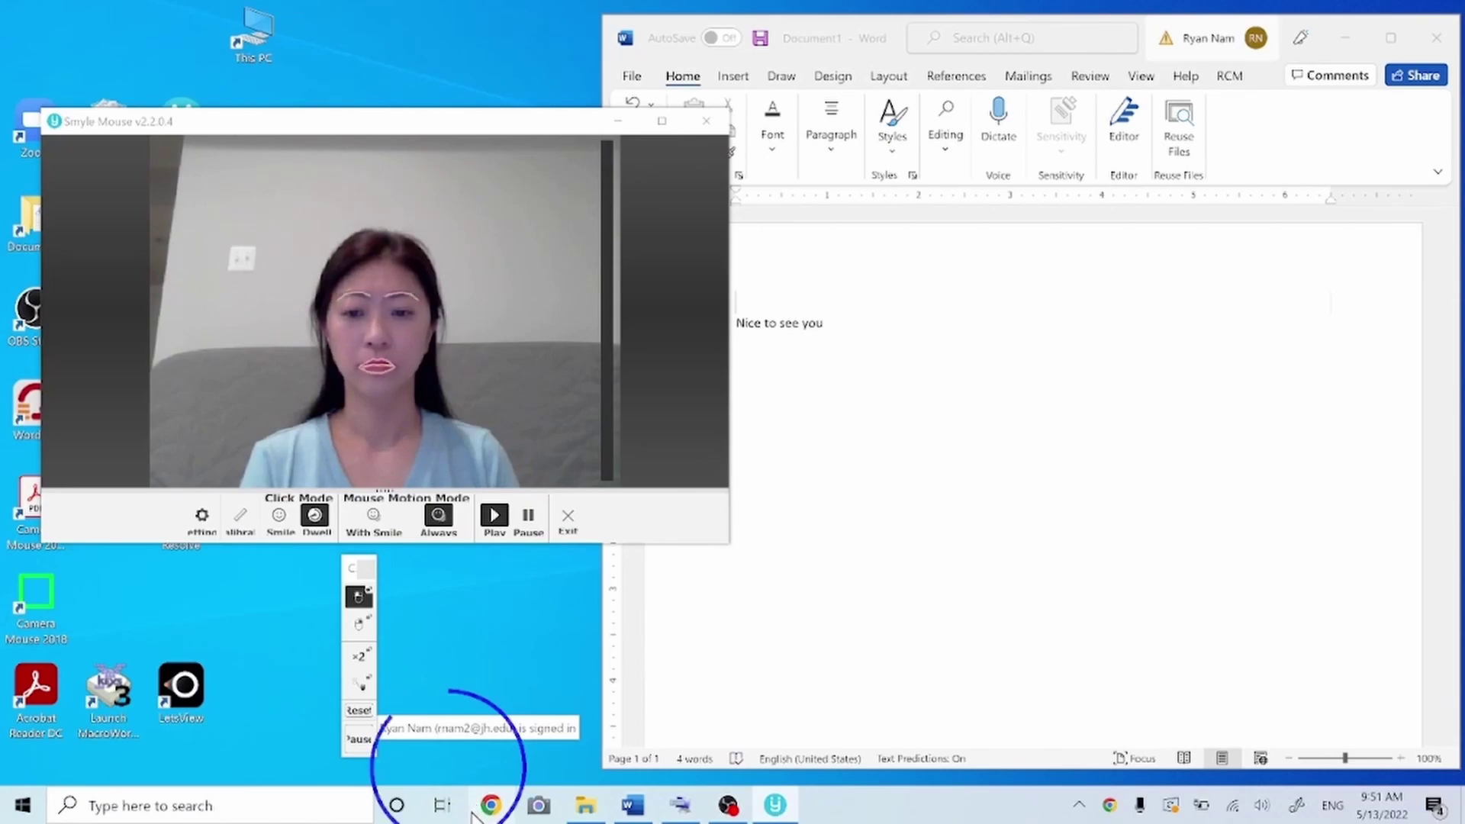
Bring Chrome's new tab forward with the on-screen keyboard and focus the Google search box.
{"action": "left_click", "coordinate": [478, 809]}
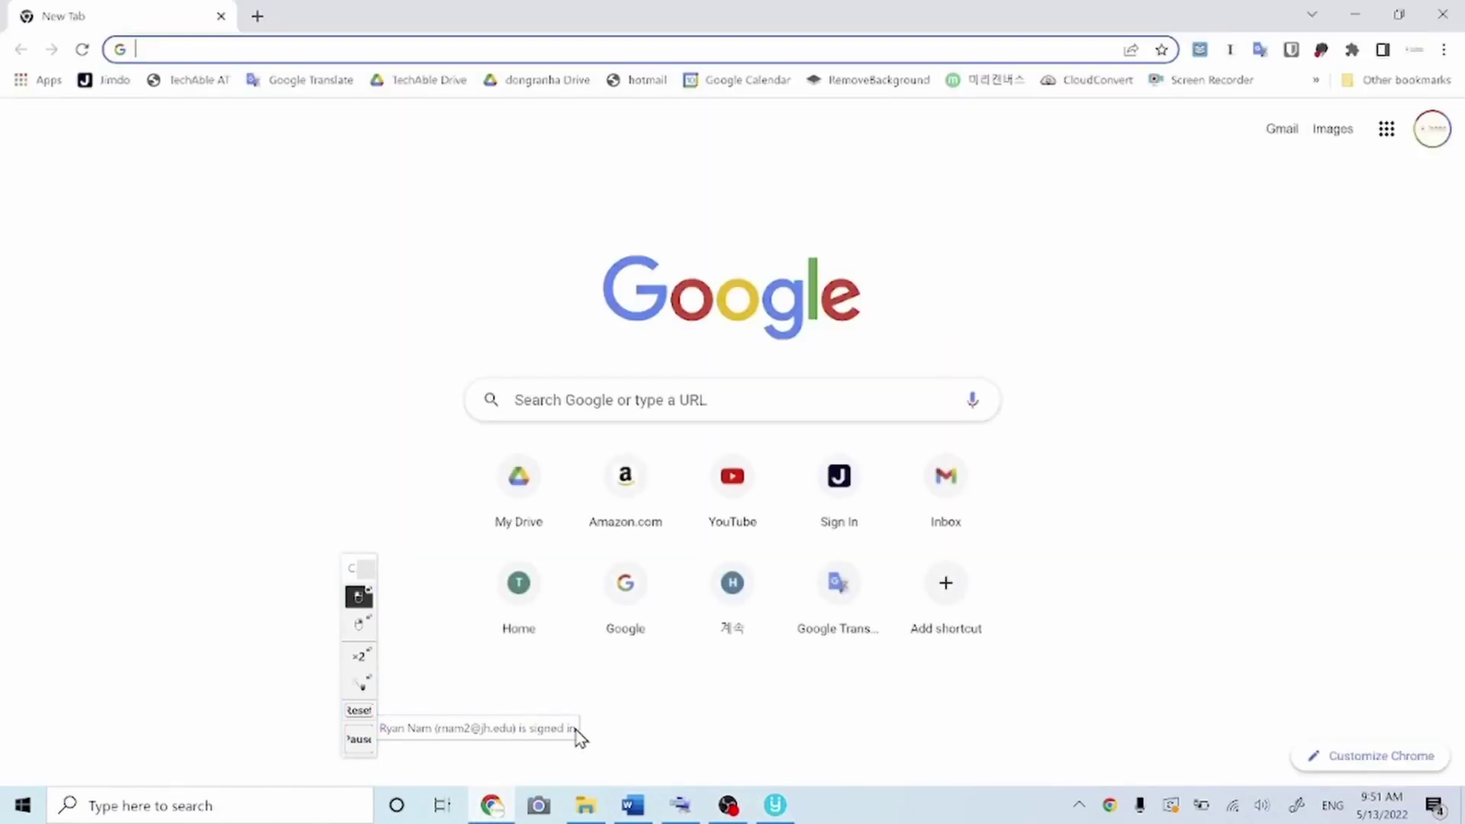
{"action": "left_click", "coordinate": [680, 806]}
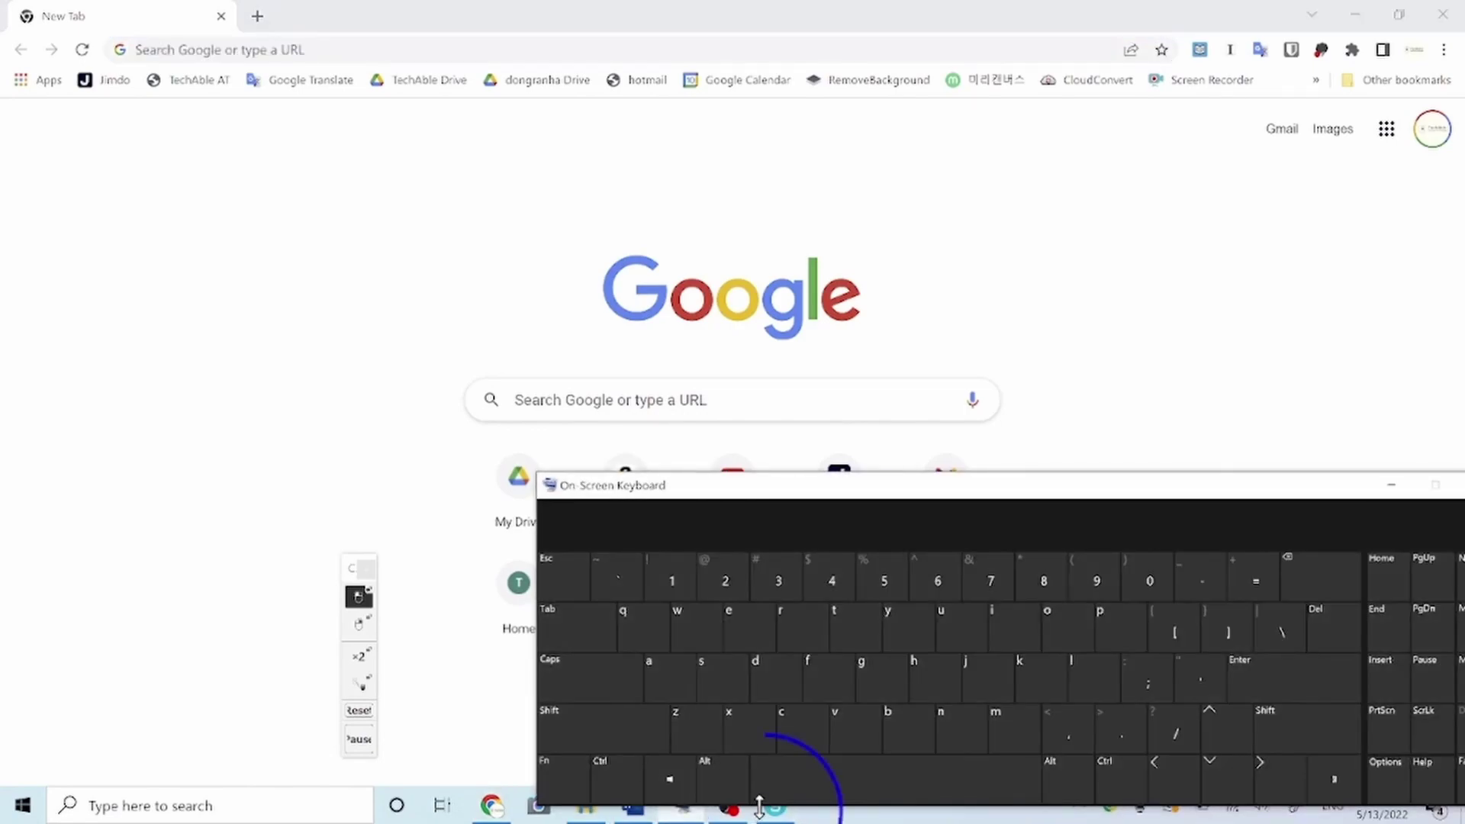
{"action": "left_click", "coordinate": [759, 805]}
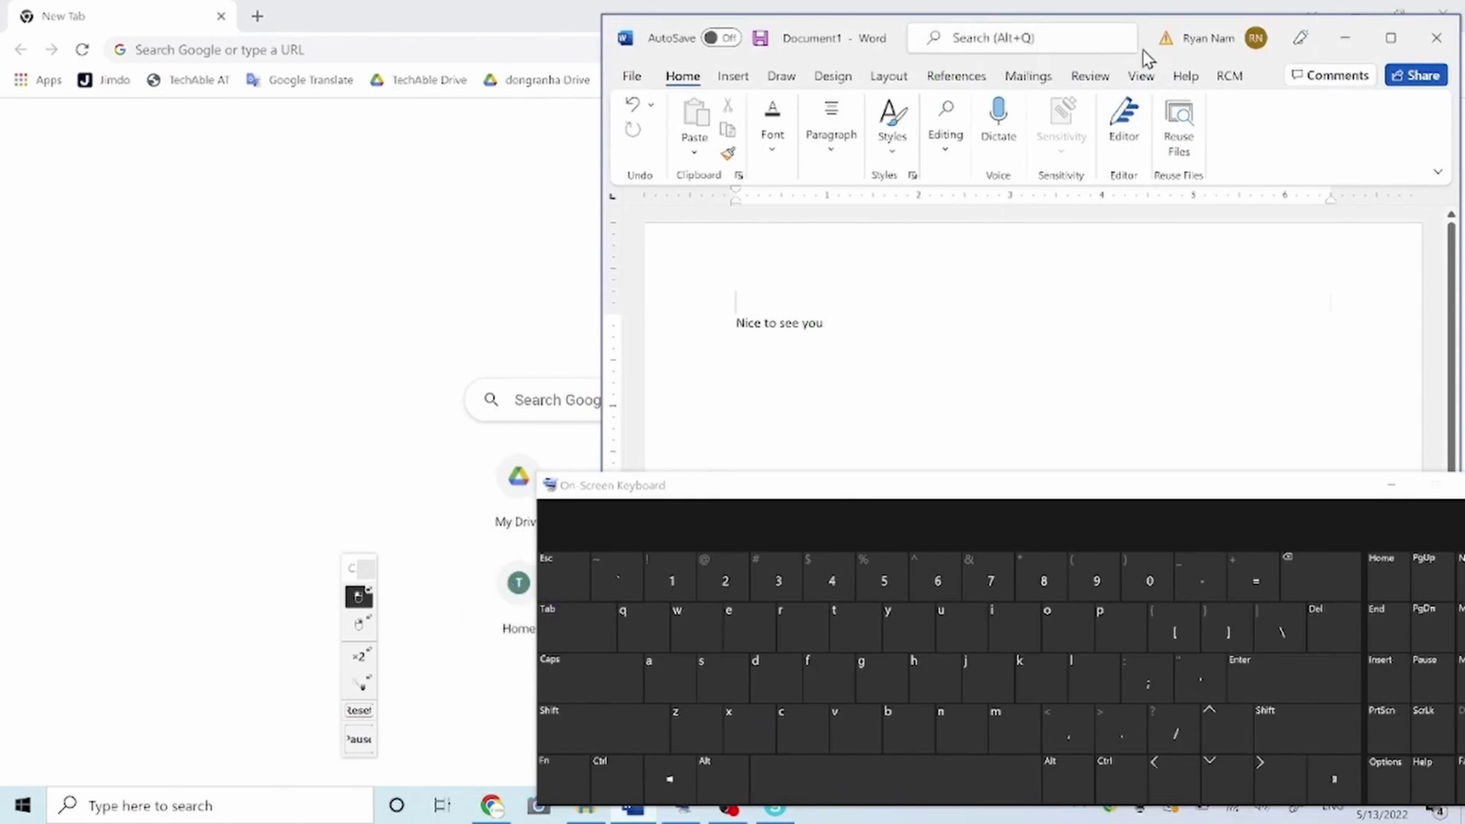
{"action": "left_click", "coordinate": [1335, 51]}
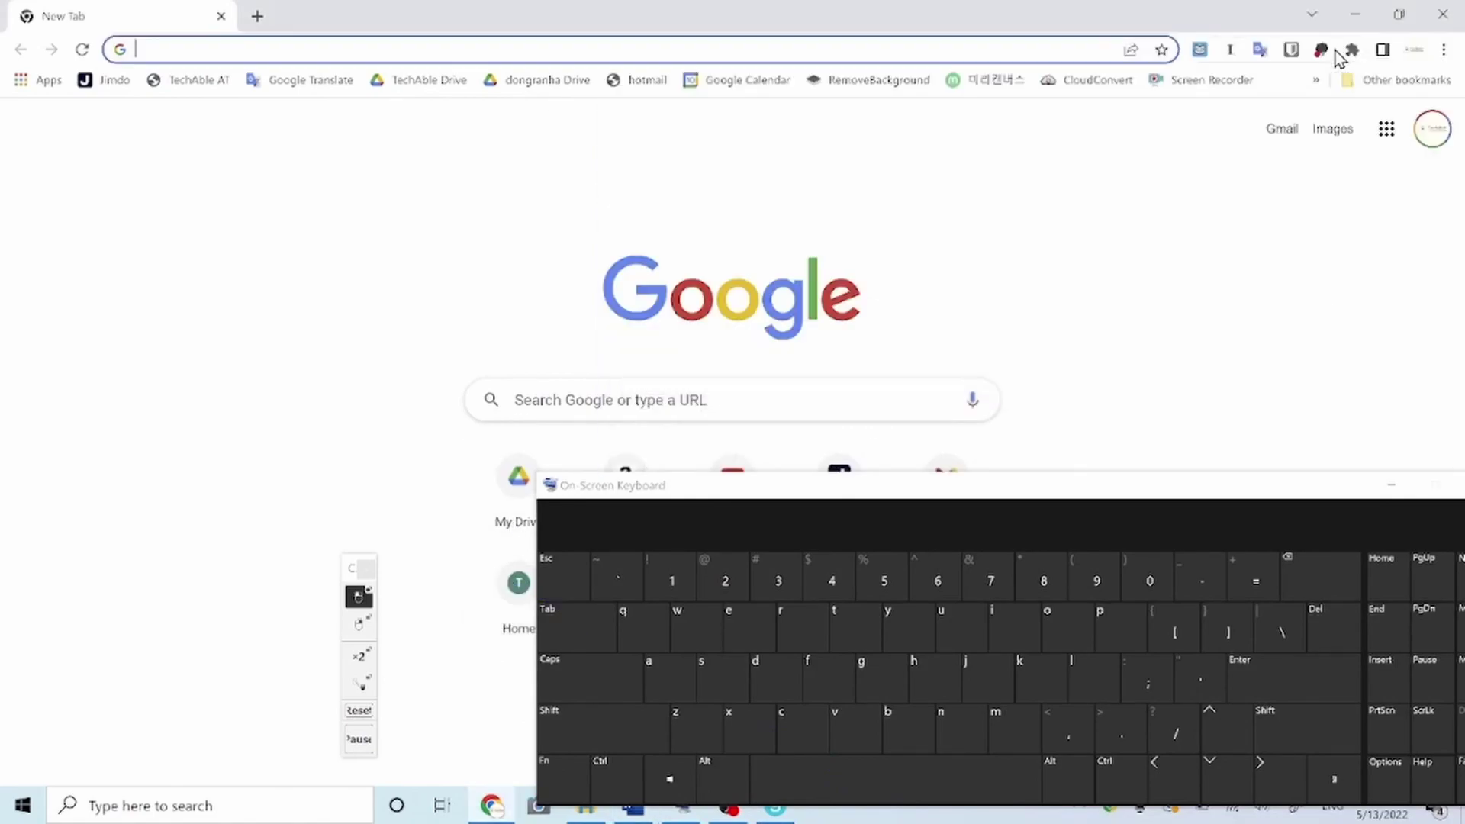
{"action": "left_click", "coordinate": [579, 386]}
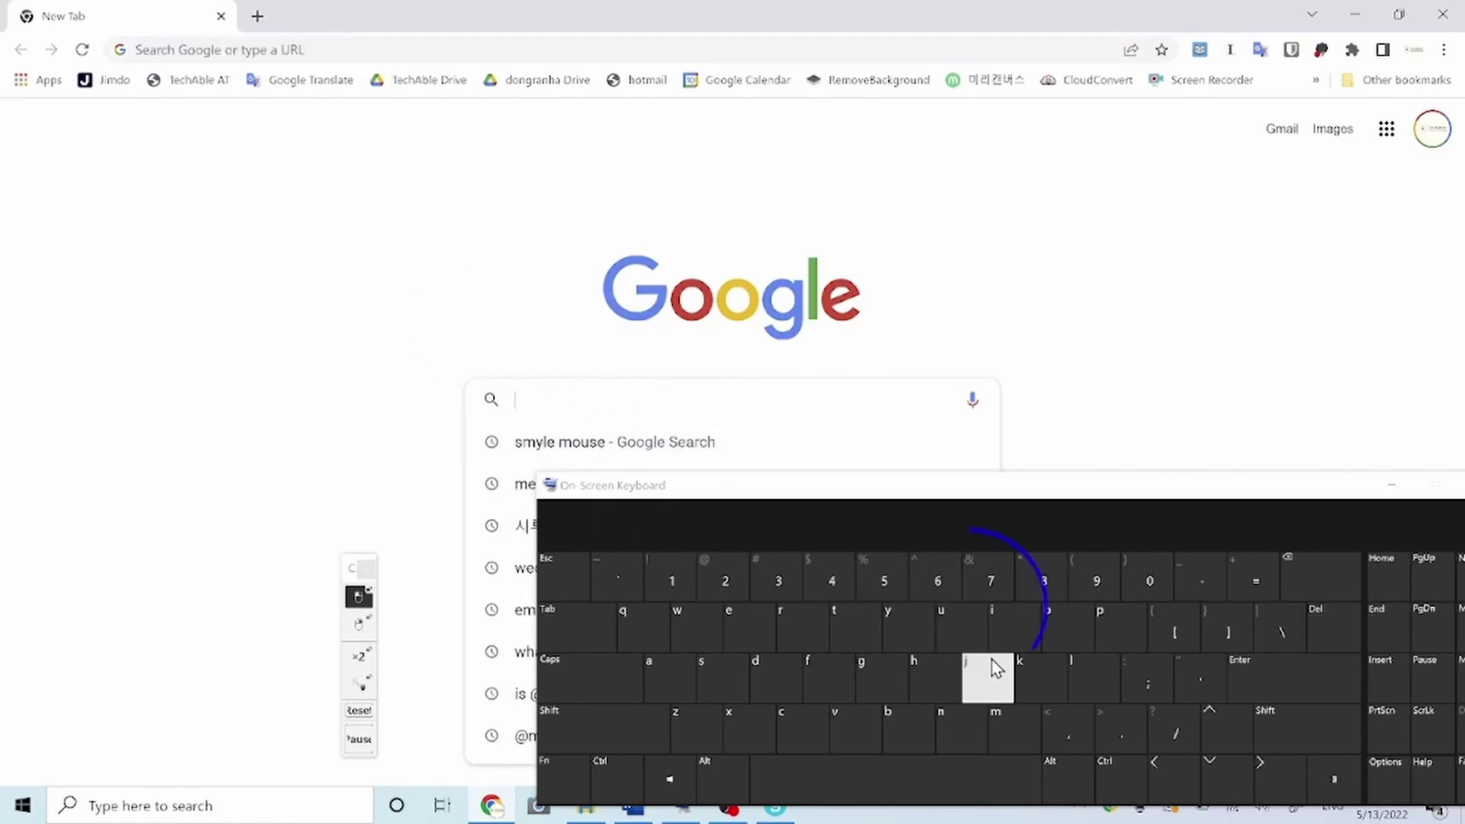
Search Google for the autocompleted 'memorial day 2022' and close the keyboard.
{"action": "left_click", "coordinate": [998, 712]}
{"action": "type", "text": "m"}
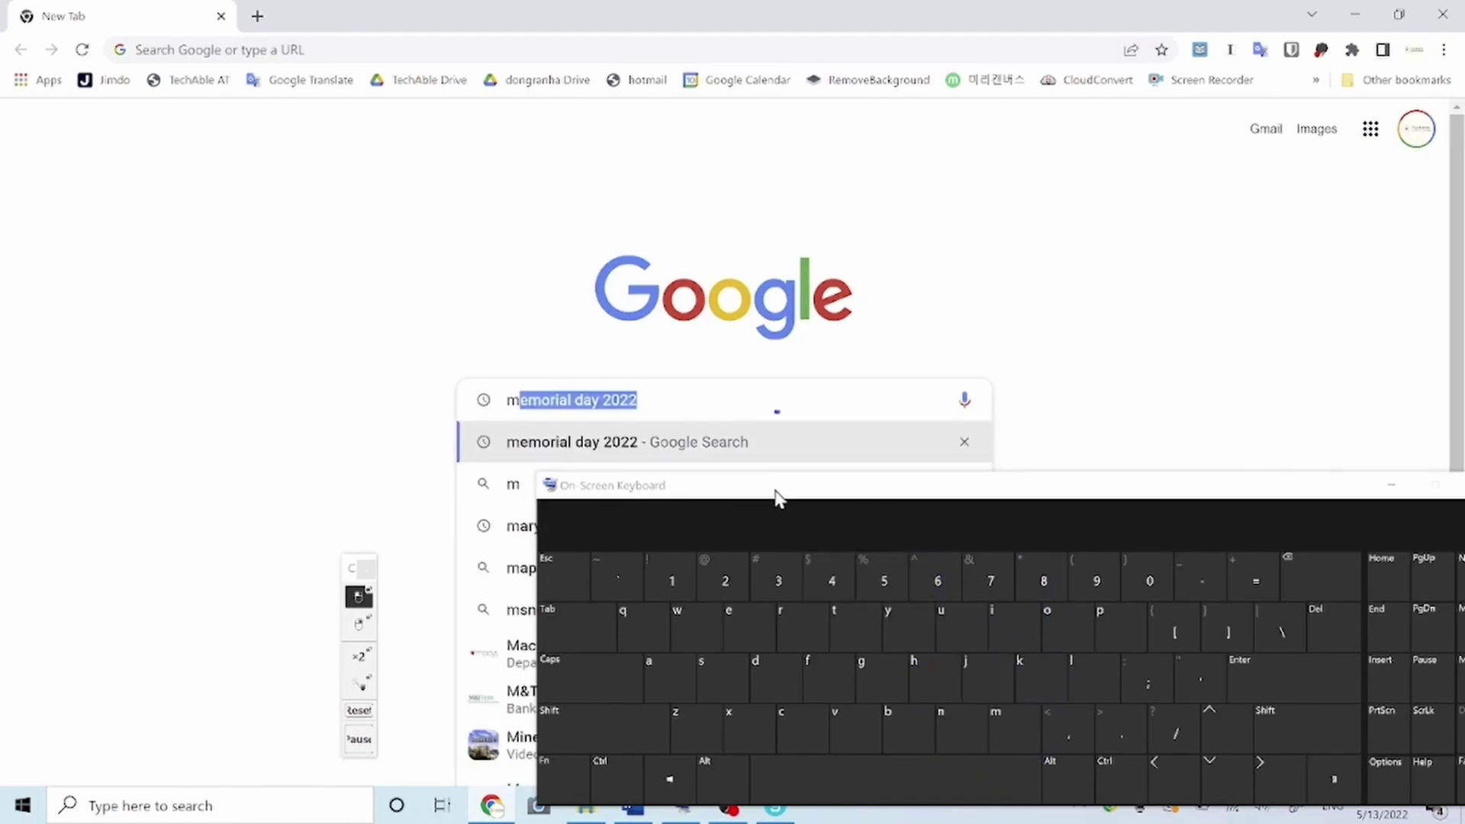
{"action": "left_click", "coordinate": [753, 654]}
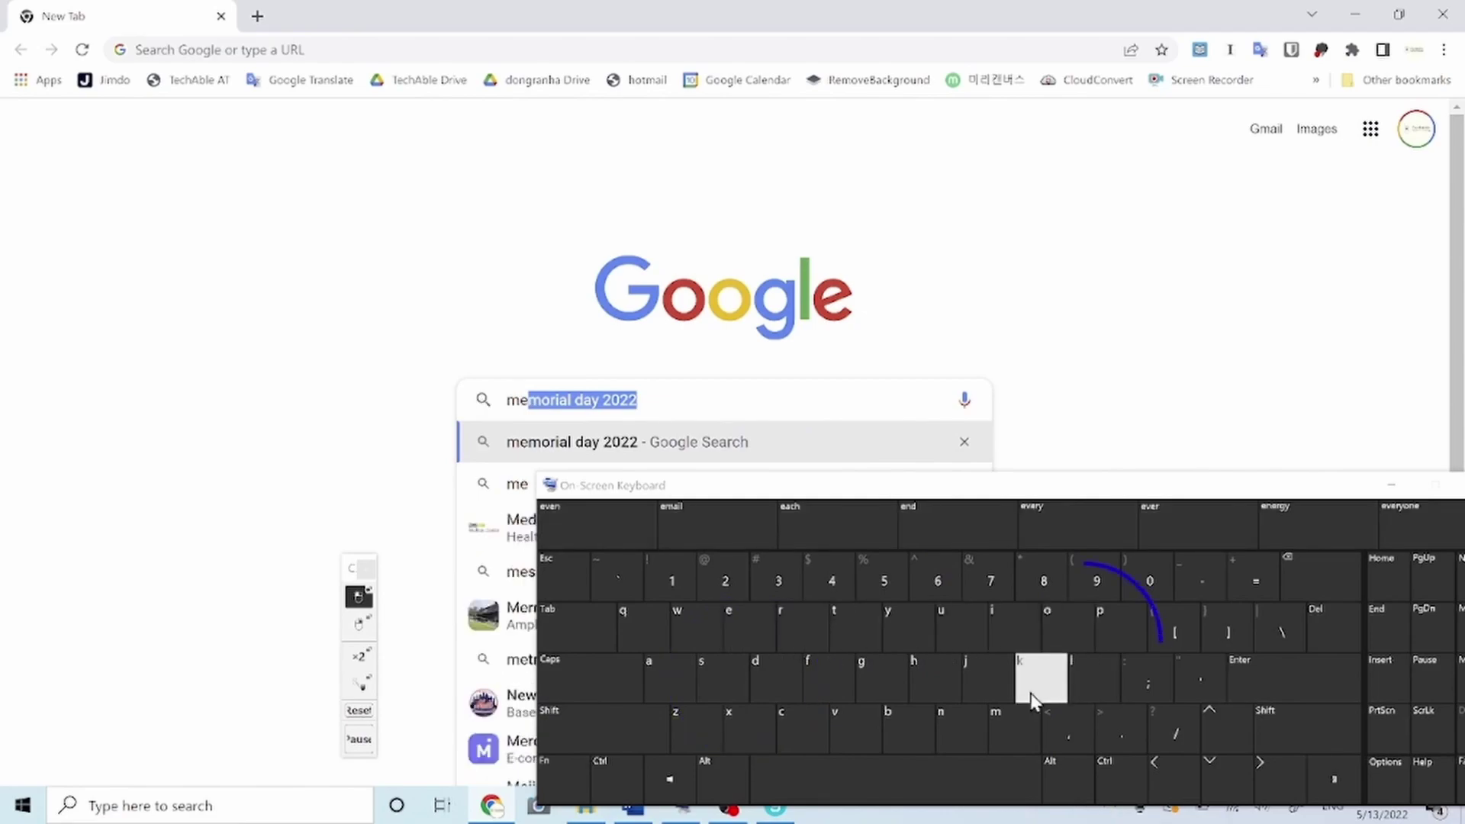
{"action": "left_click", "coordinate": [1013, 733]}
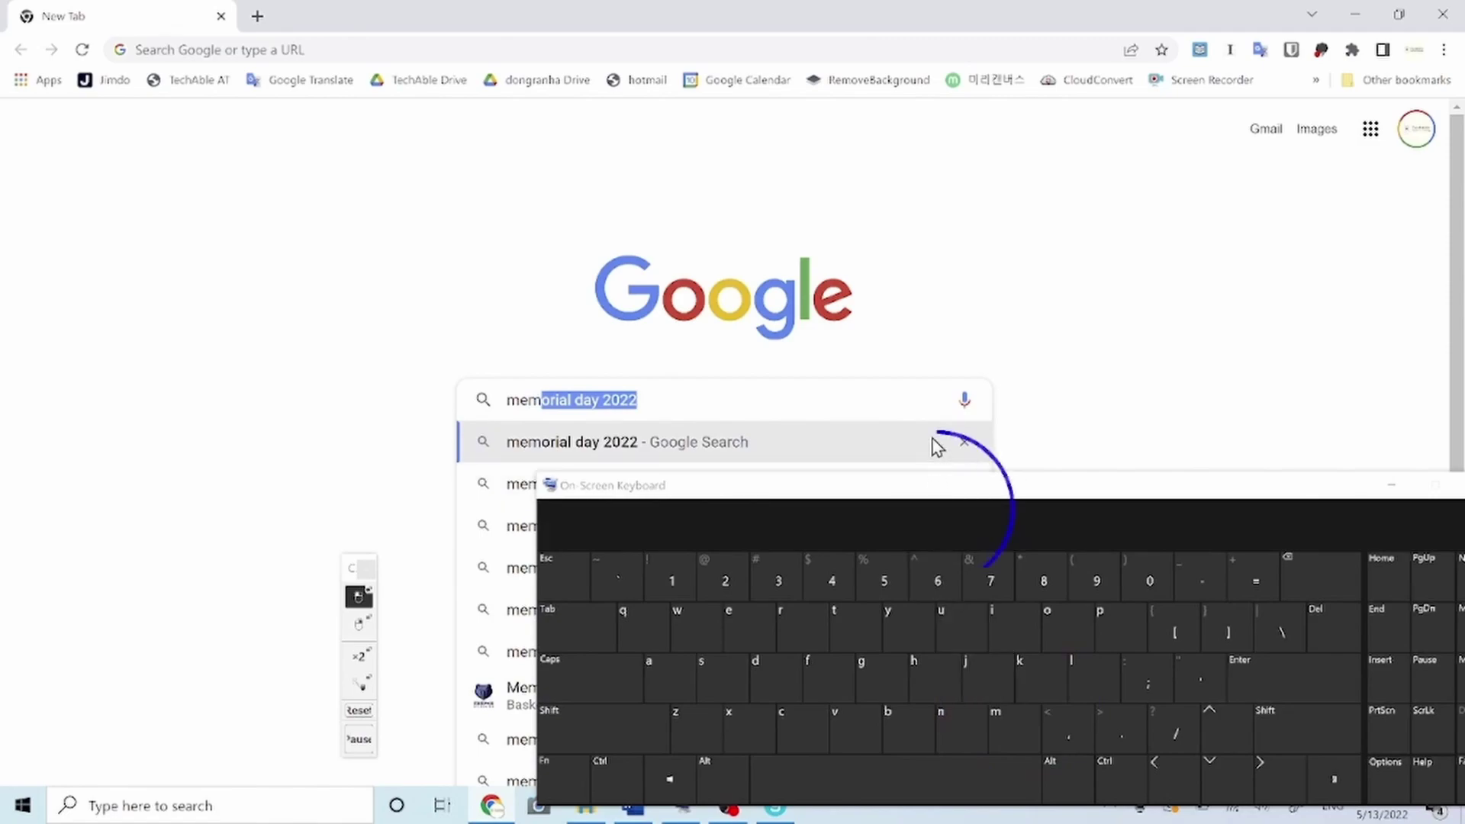
{"action": "left_click", "coordinate": [904, 402]}
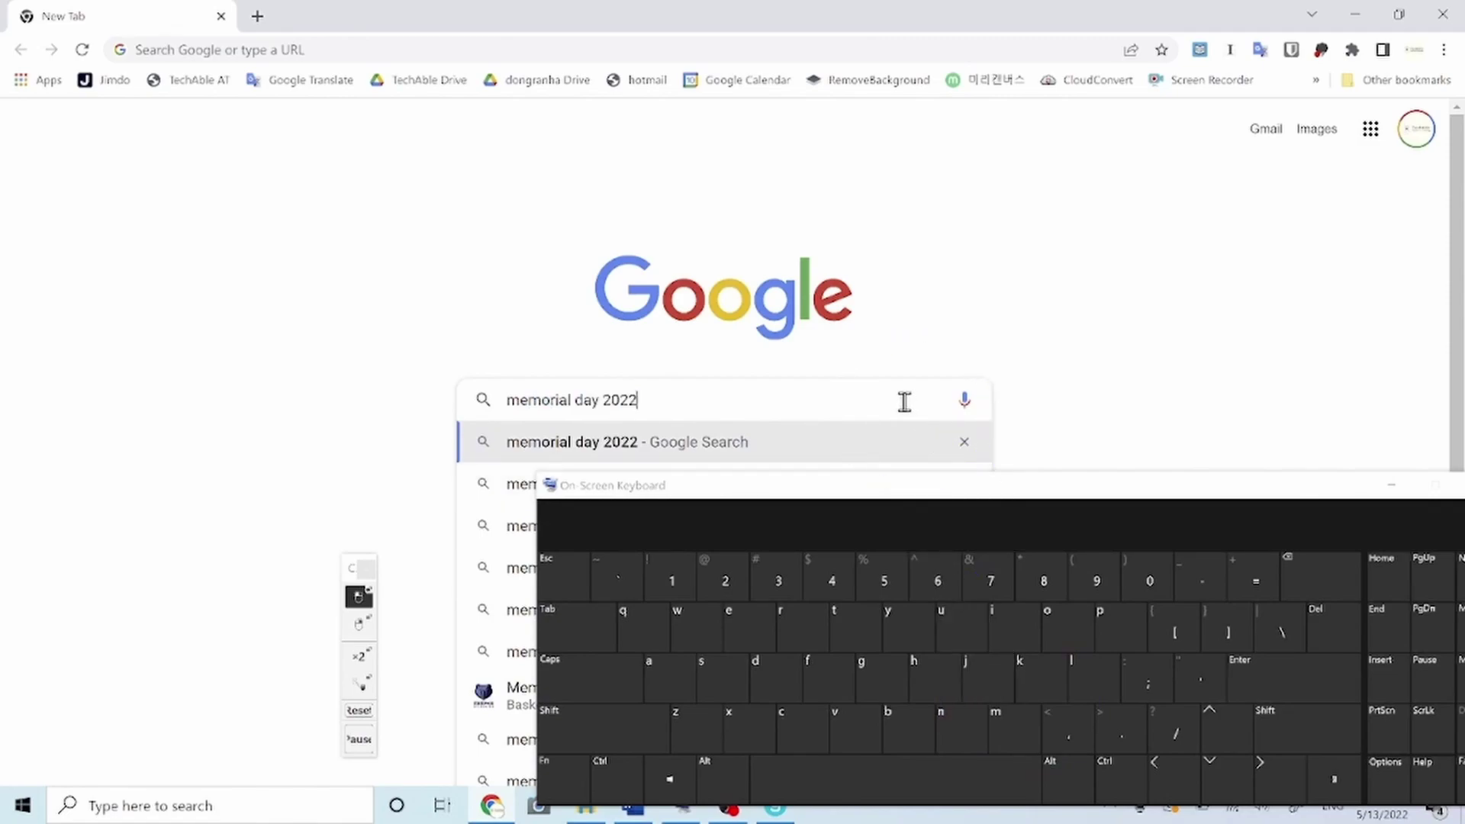
{"action": "left_click", "coordinate": [1332, 691]}
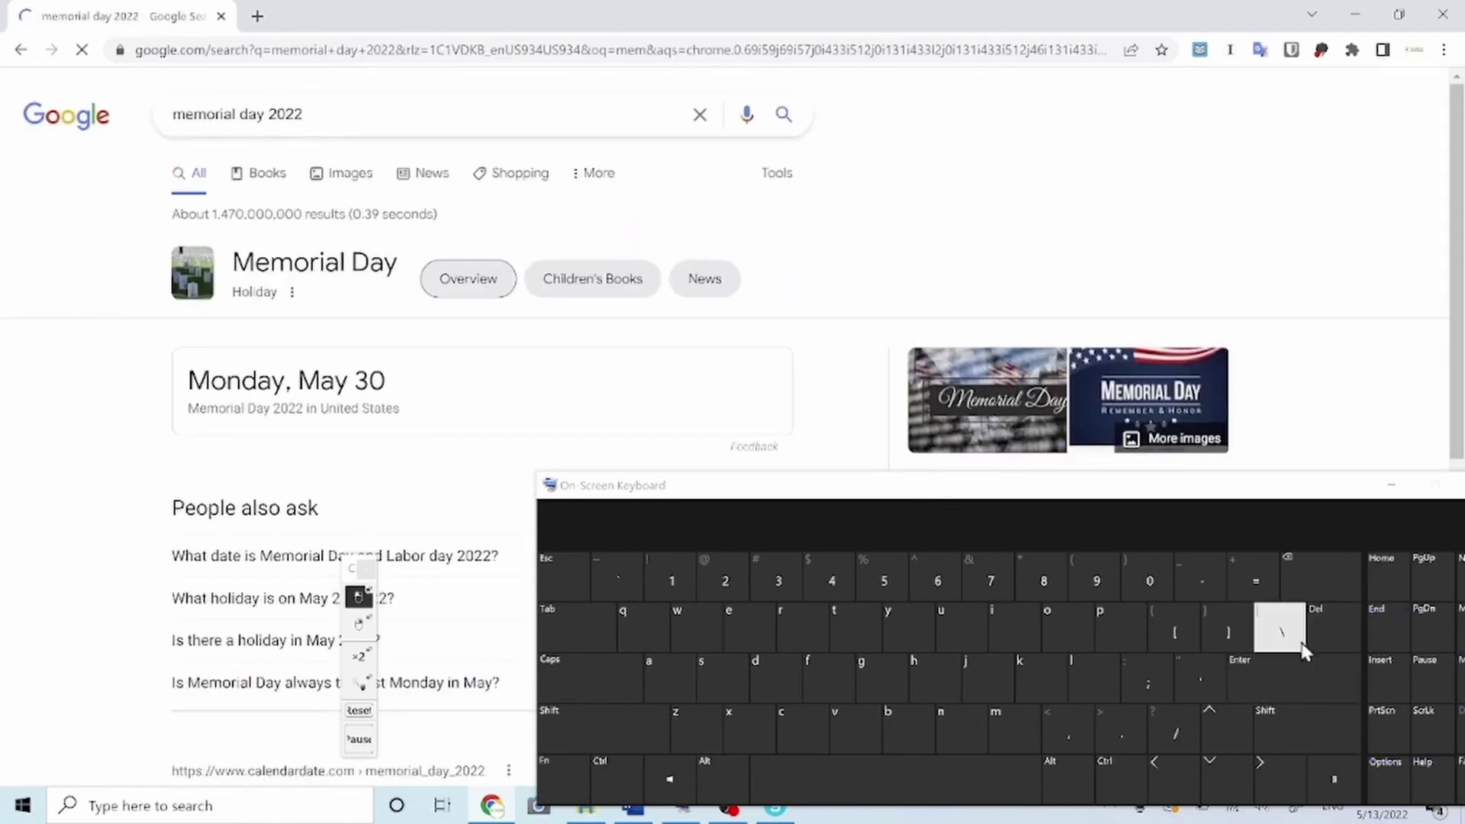
{"action": "left_click", "coordinate": [1382, 499]}
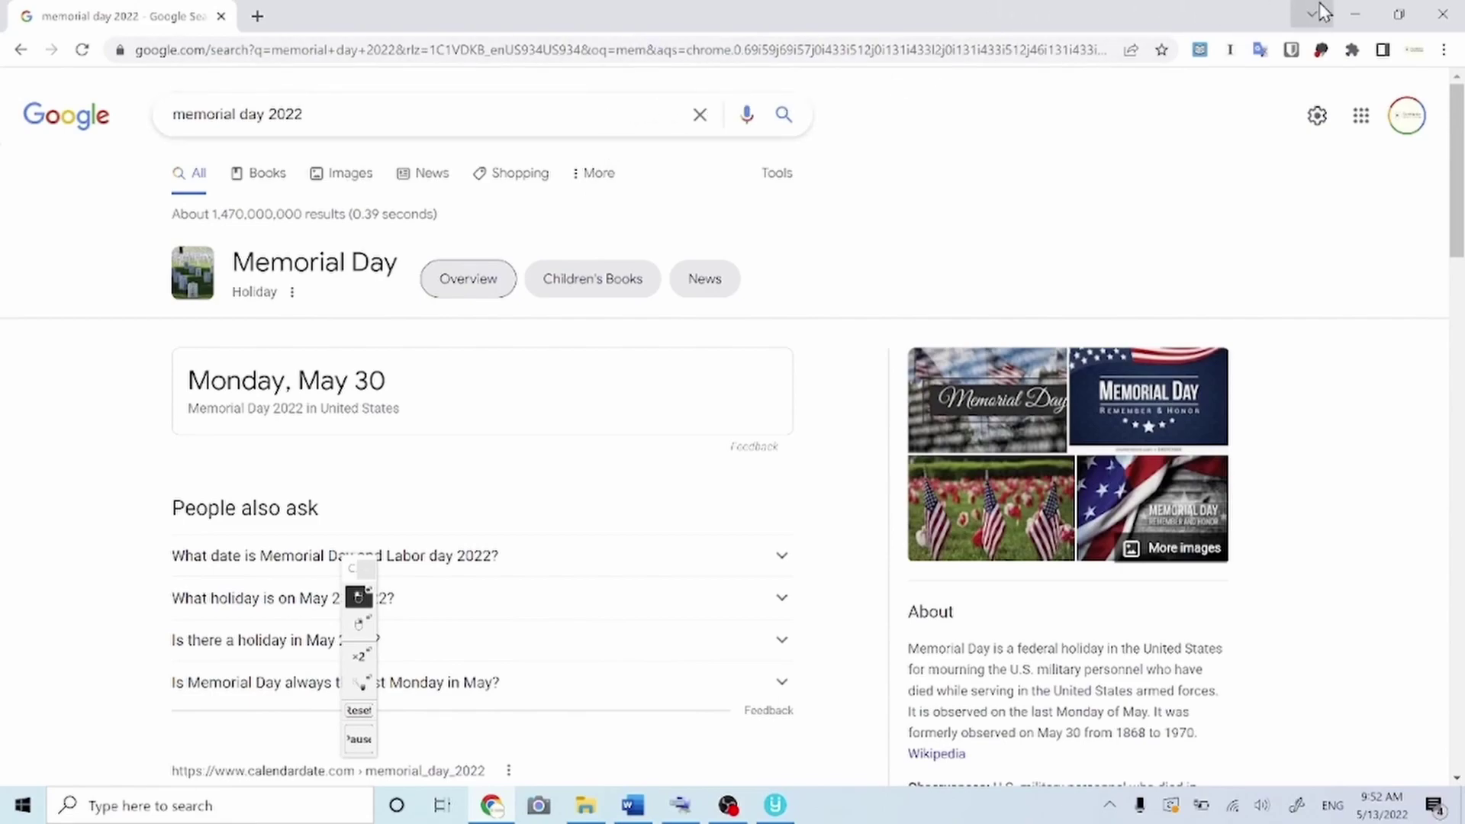
Minimize Chrome and raise the Dwell Click Time in settings from 1300 to 2300 ms.
{"action": "left_click", "coordinate": [1362, 26]}
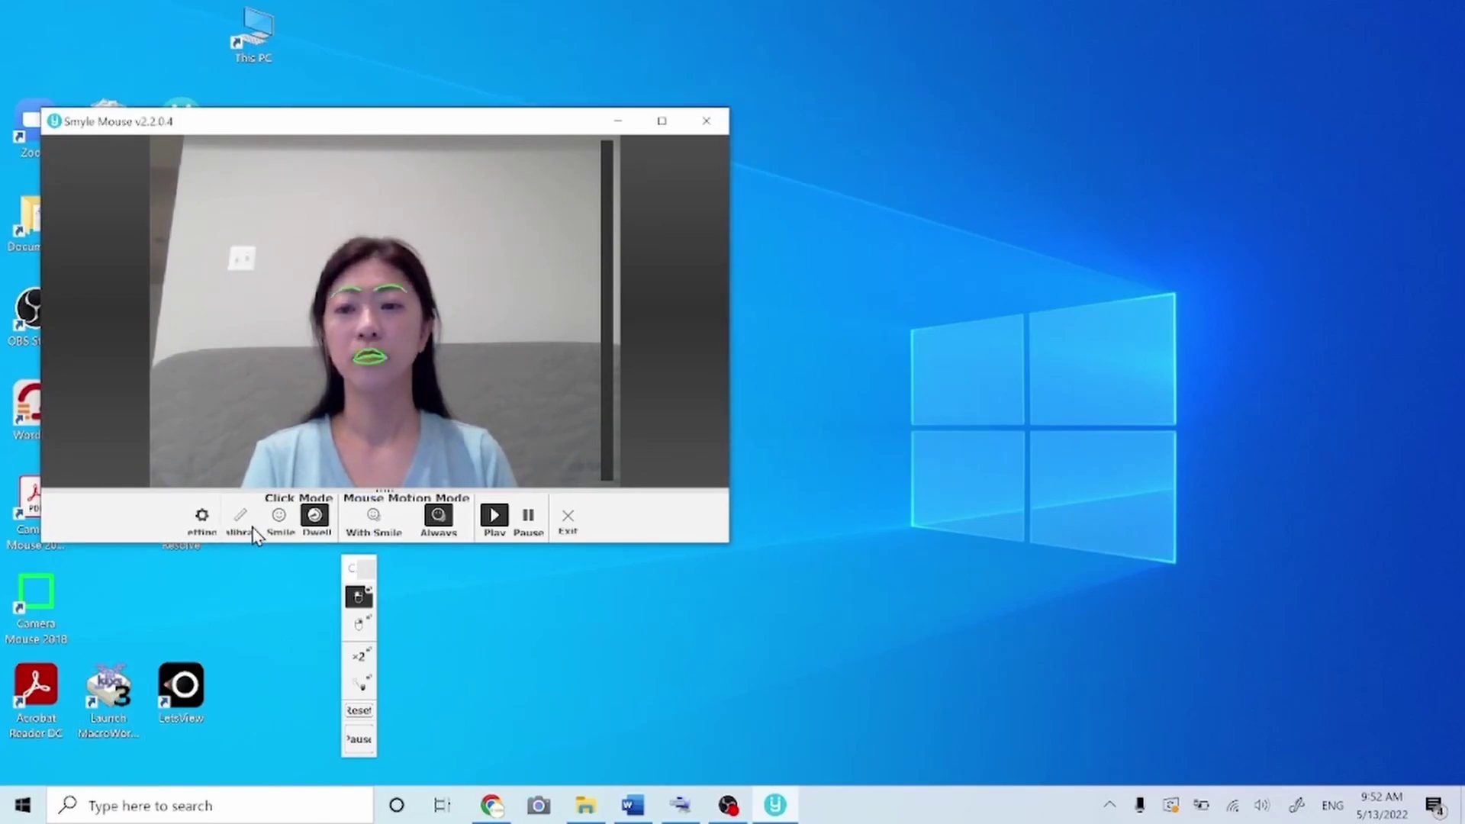
{"action": "left_click", "coordinate": [200, 517]}
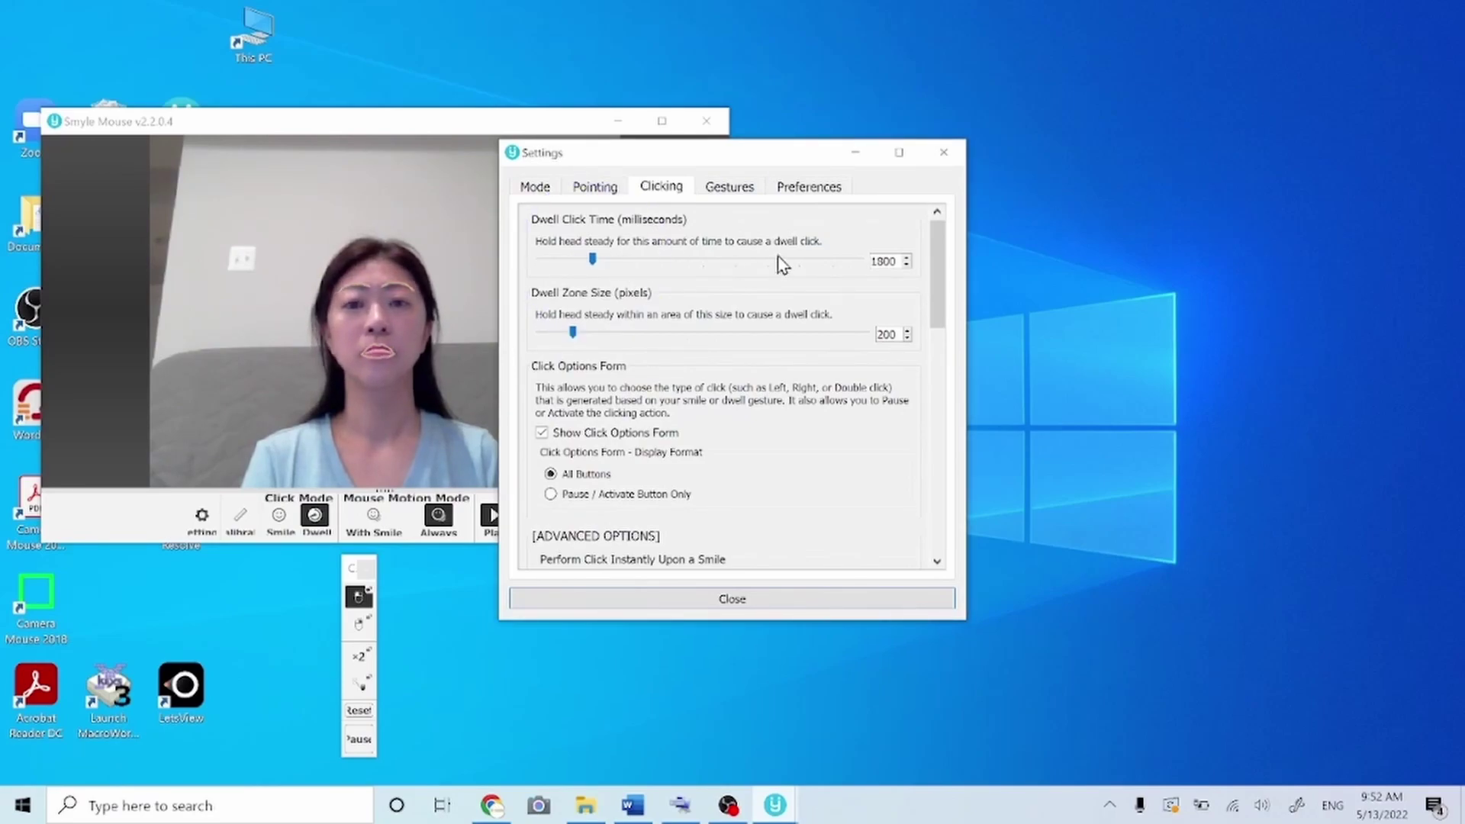
{"action": "left_click", "coordinate": [655, 261]}
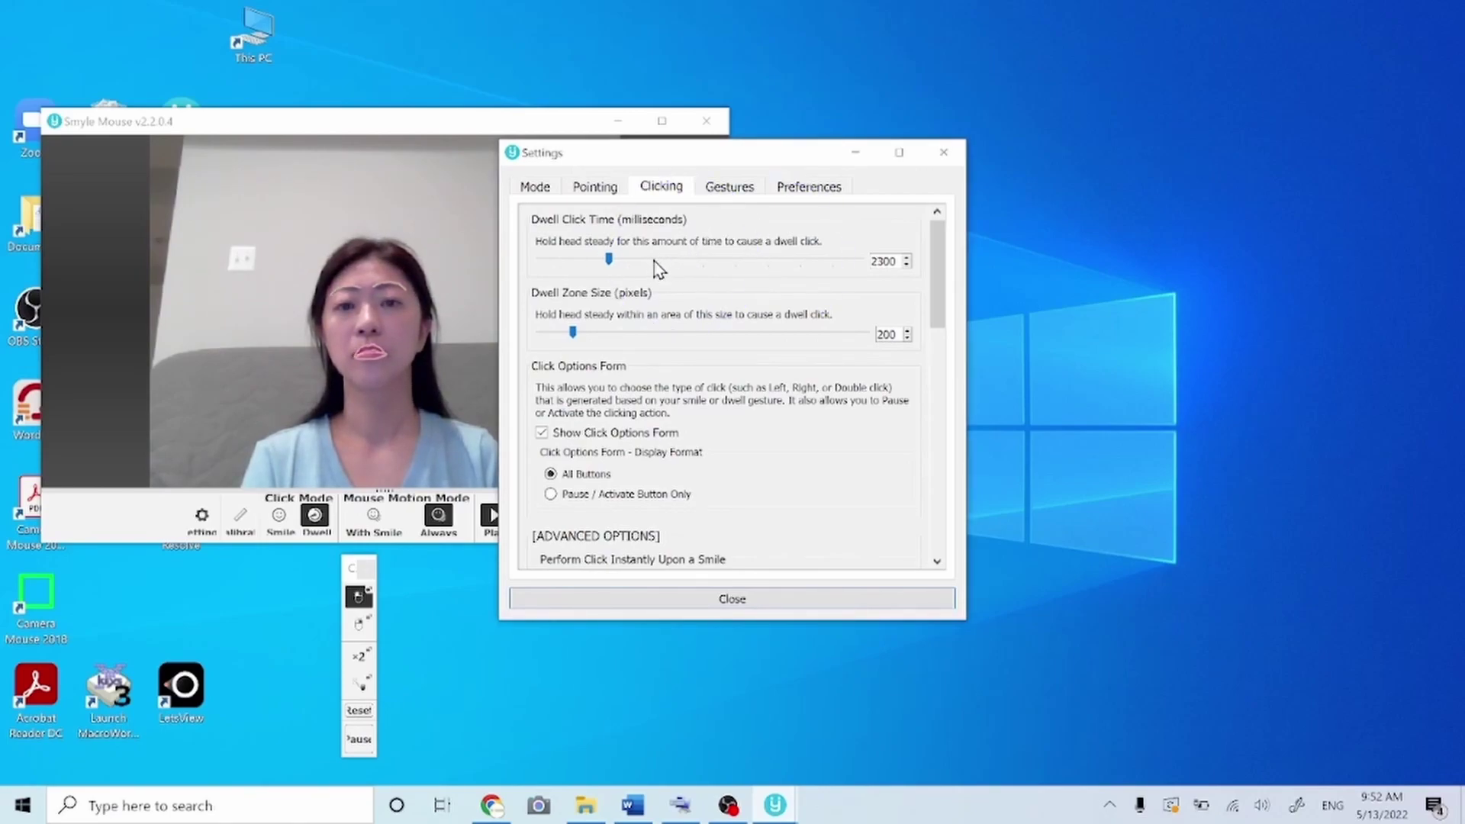